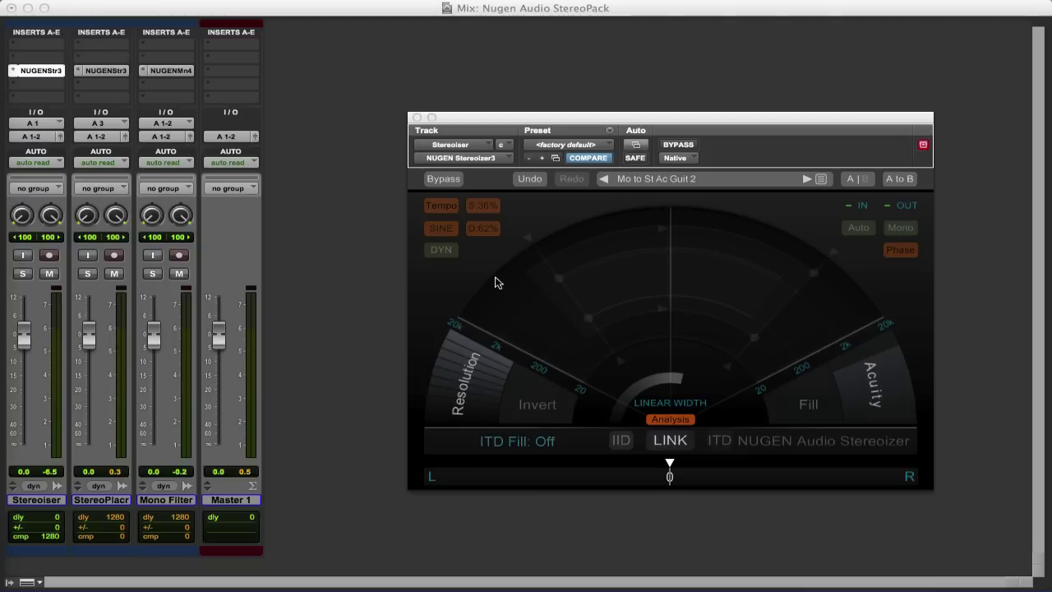
- Check the Stereoplacer on track two, then open the Monofilter with its Solid Mix preset
click(89, 70)
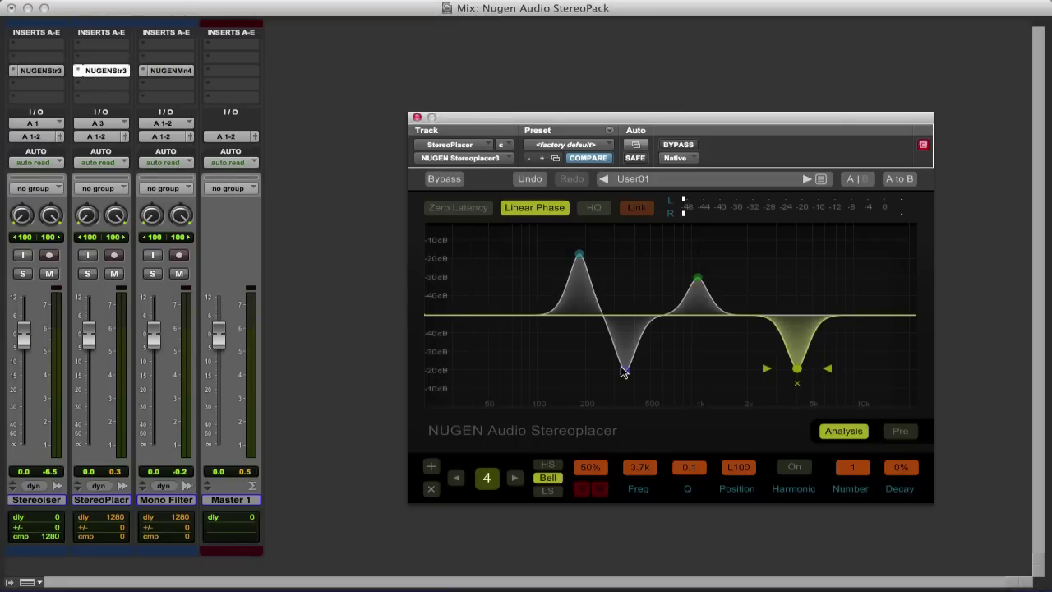
click(154, 69)
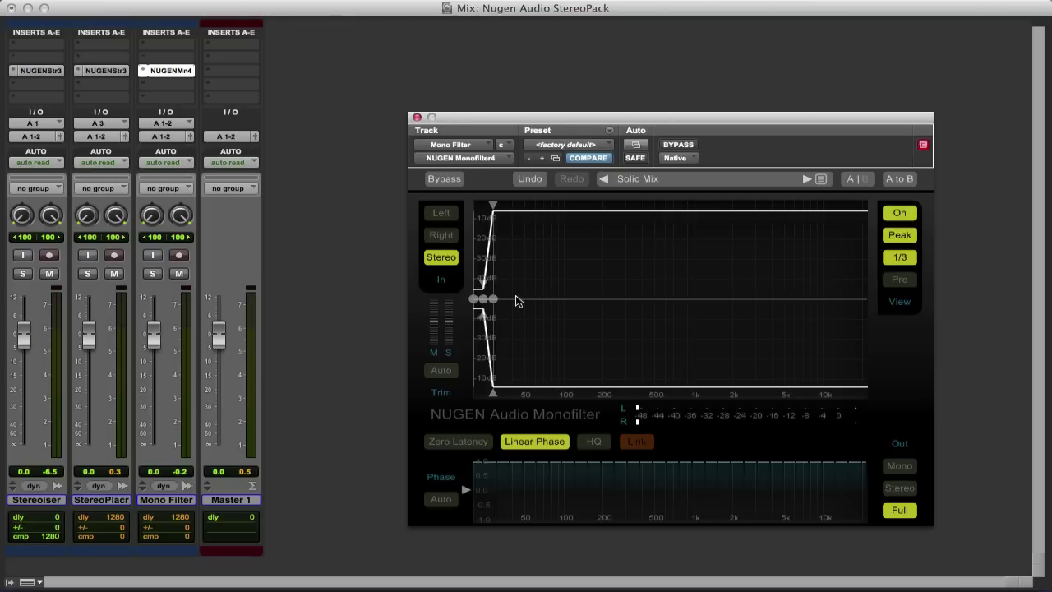
- Reopen the Stereoizer on the first track and start session playback
click(50, 71)
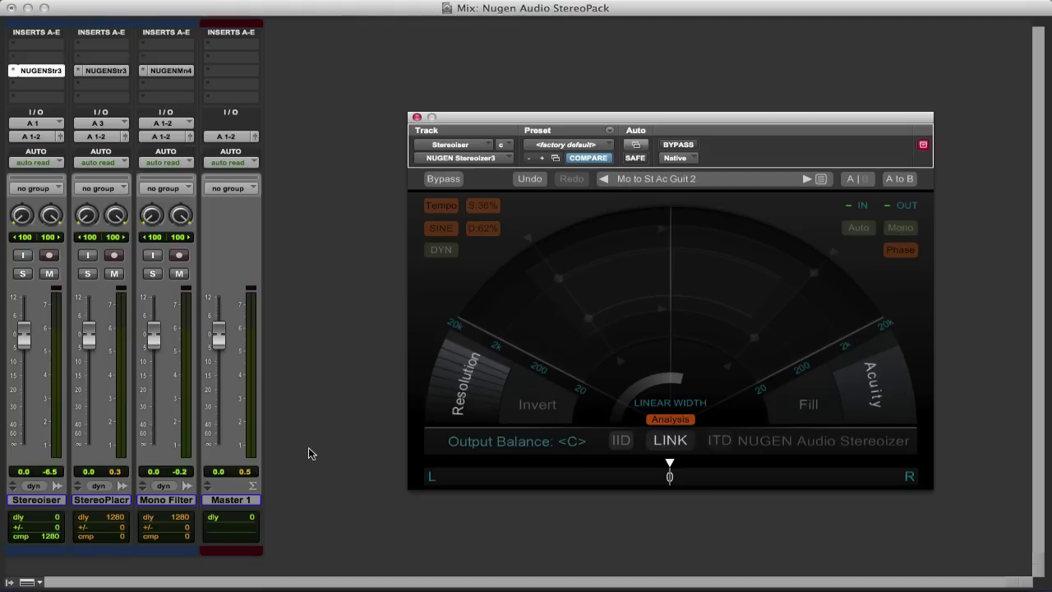
key(space)
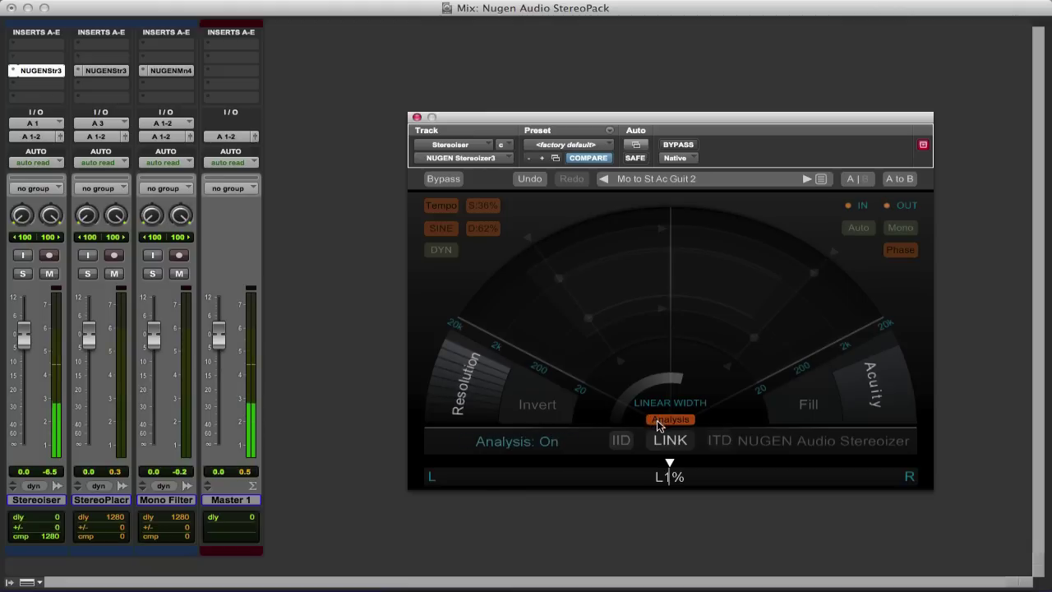
- Turn on IID widening, raise its upper bound to 6.8 kHz, and reshape the focus band down to 47 Hz
click(621, 445)
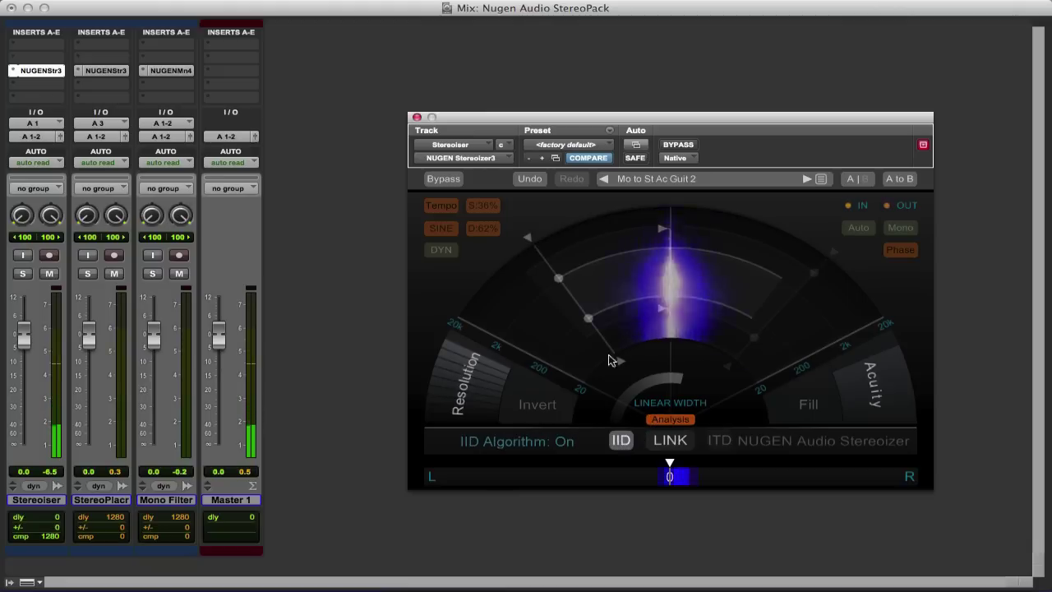
drag(567, 282, 589, 339)
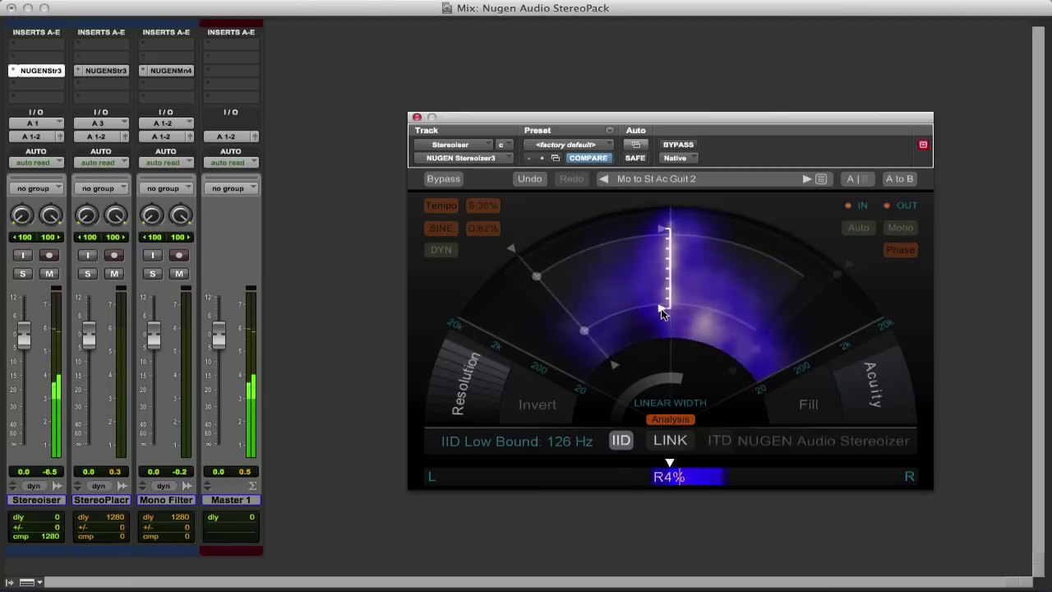
mouse_move(661, 304)
mouse_down()
mouse_move(661, 287)
mouse_move(661, 309)
mouse_up()
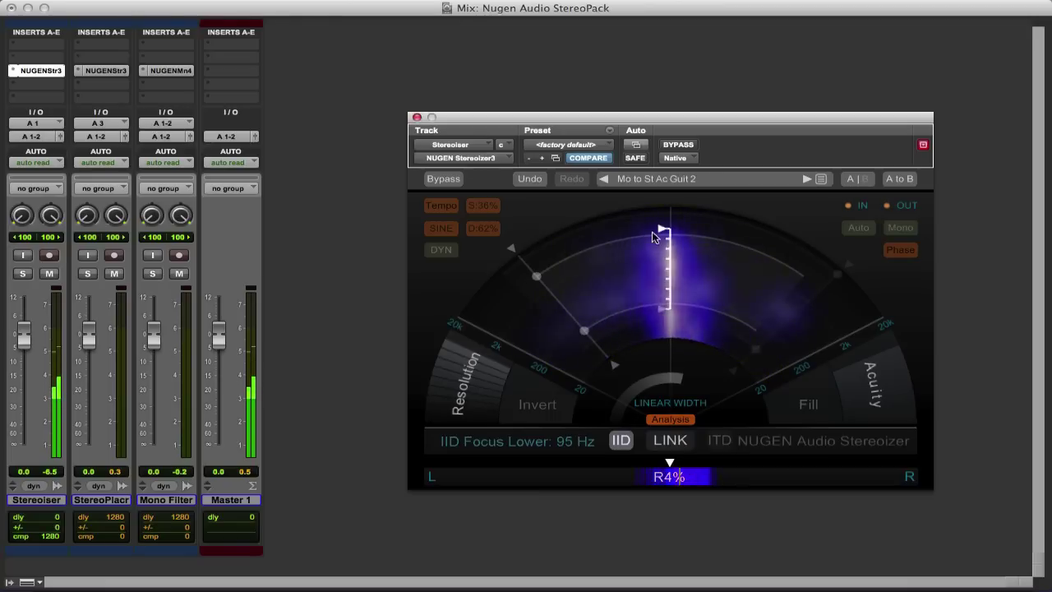
mouse_move(664, 233)
mouse_down()
mouse_move(663, 215)
mouse_move(658, 242)
mouse_up()
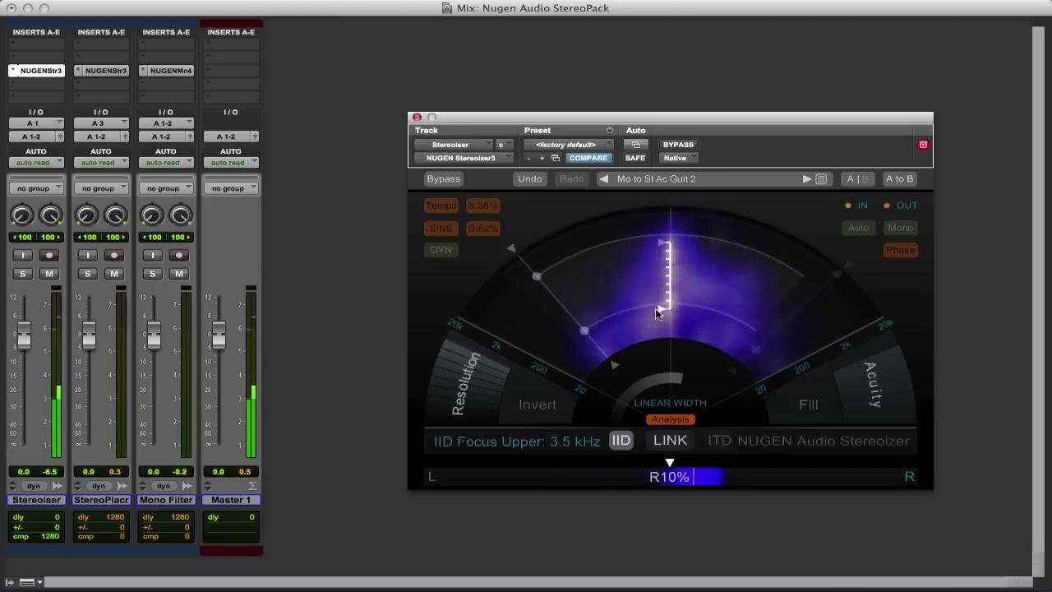
mouse_move(657, 309)
mouse_down()
mouse_move(658, 298)
mouse_move(657, 320)
mouse_up()
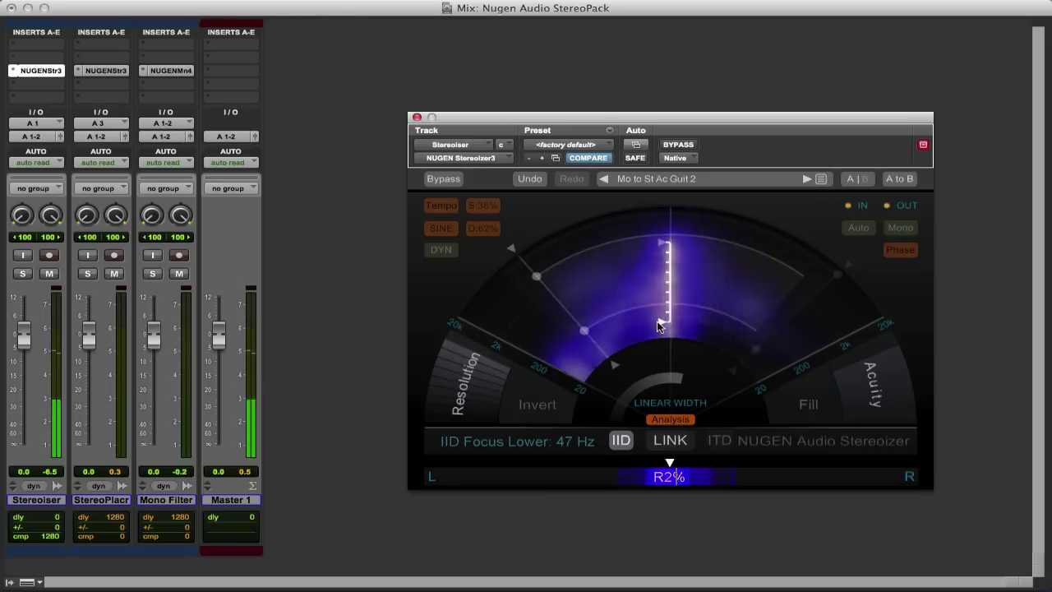
- Compare mono and stereo output, set IID resolution to 8, and audition Invert before turning it off
click(895, 228)
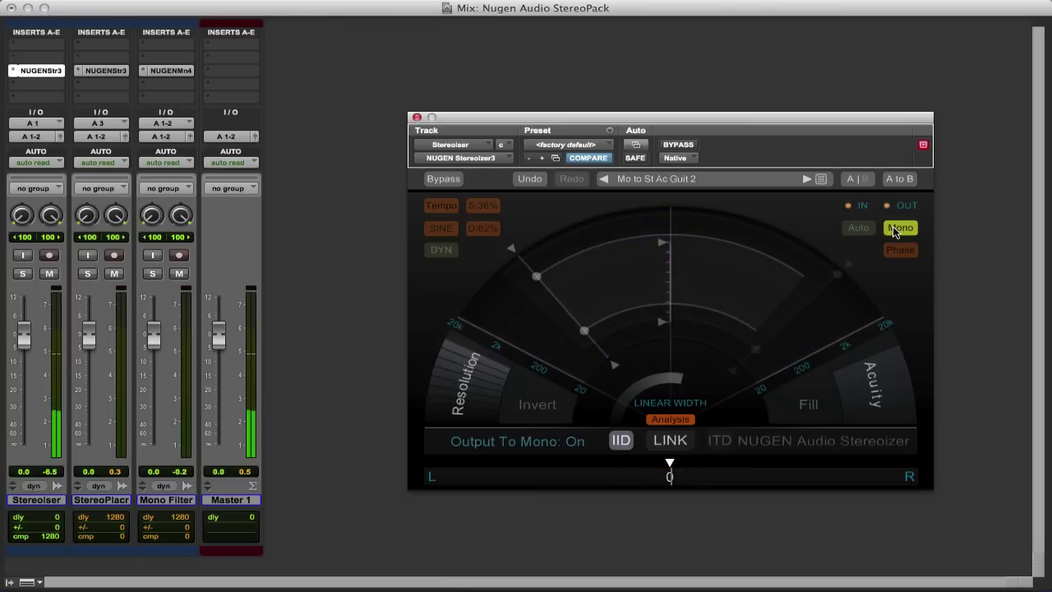
click(893, 226)
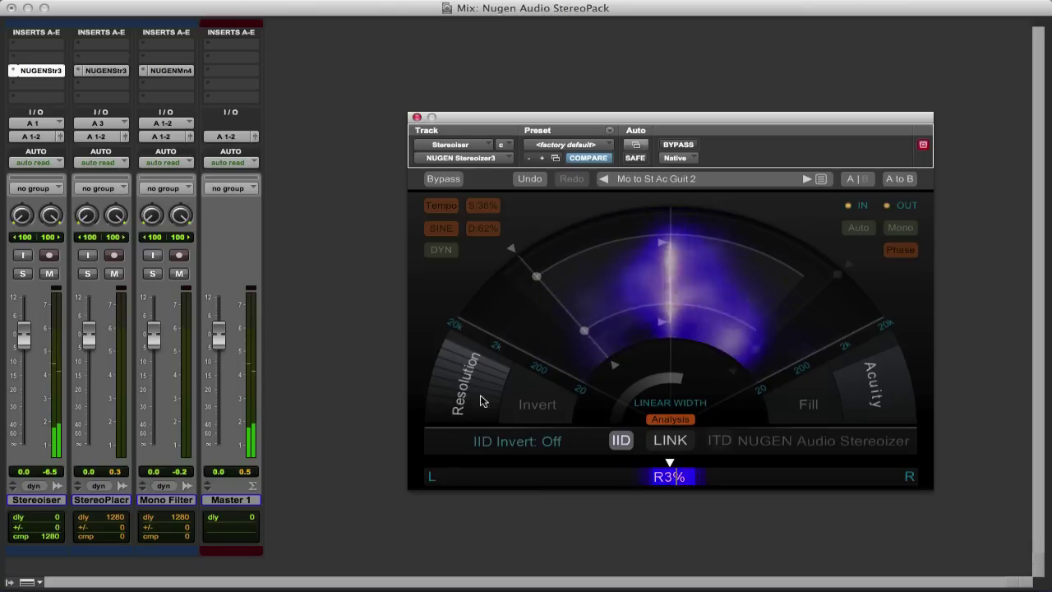
drag(482, 376, 480, 385)
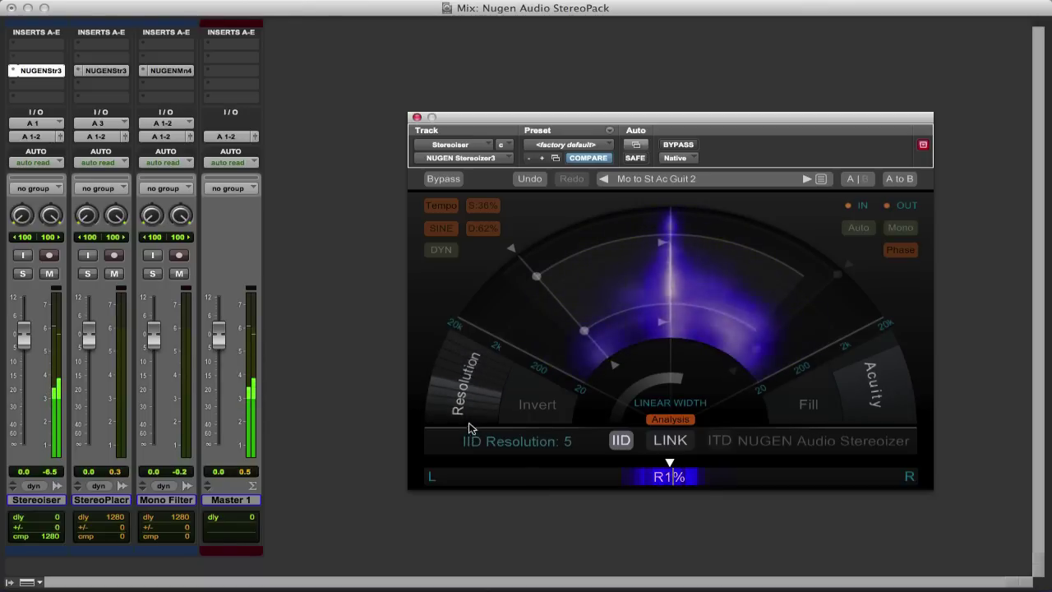
mouse_move(471, 426)
mouse_down()
mouse_move(471, 409)
mouse_move(464, 444)
mouse_up()
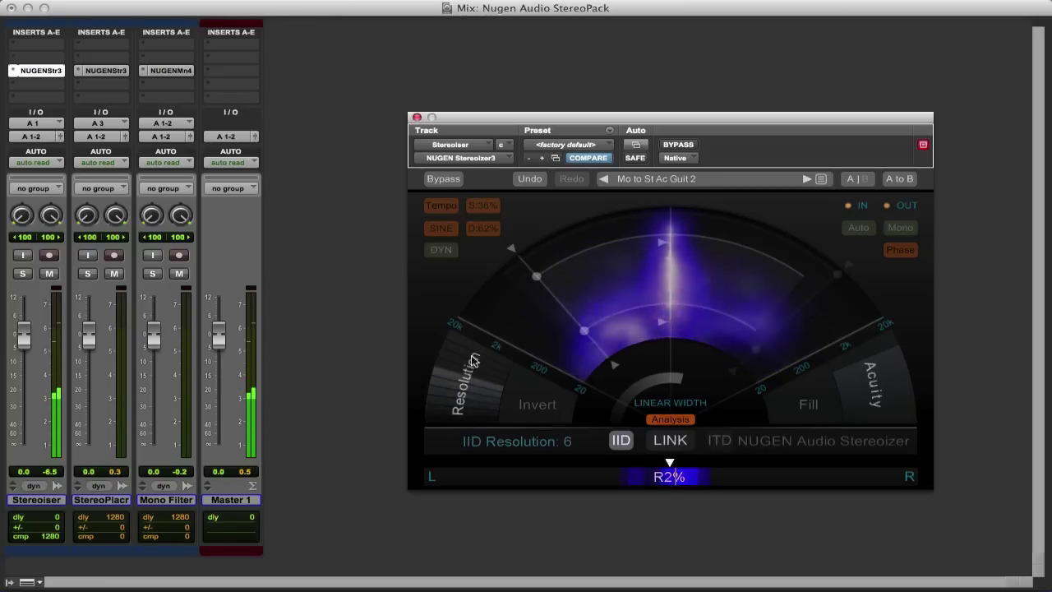
drag(474, 352, 477, 344)
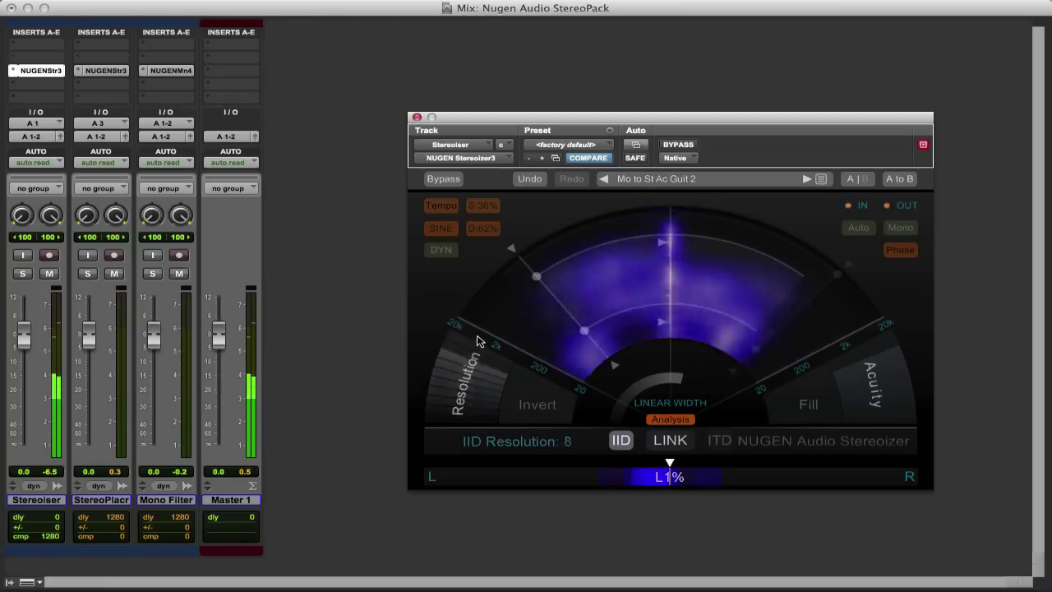
click(525, 402)
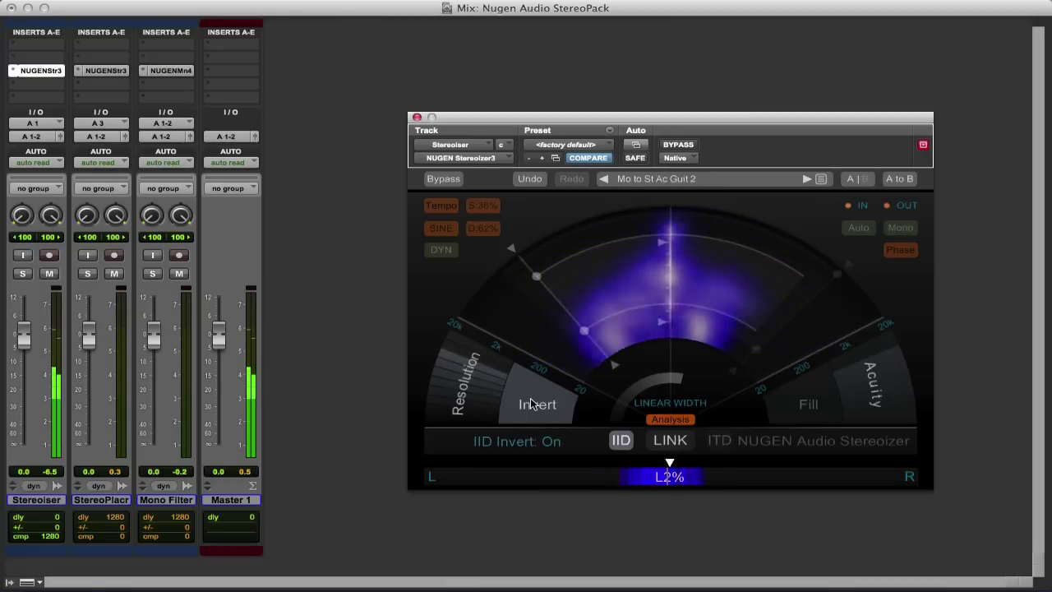
click(532, 403)
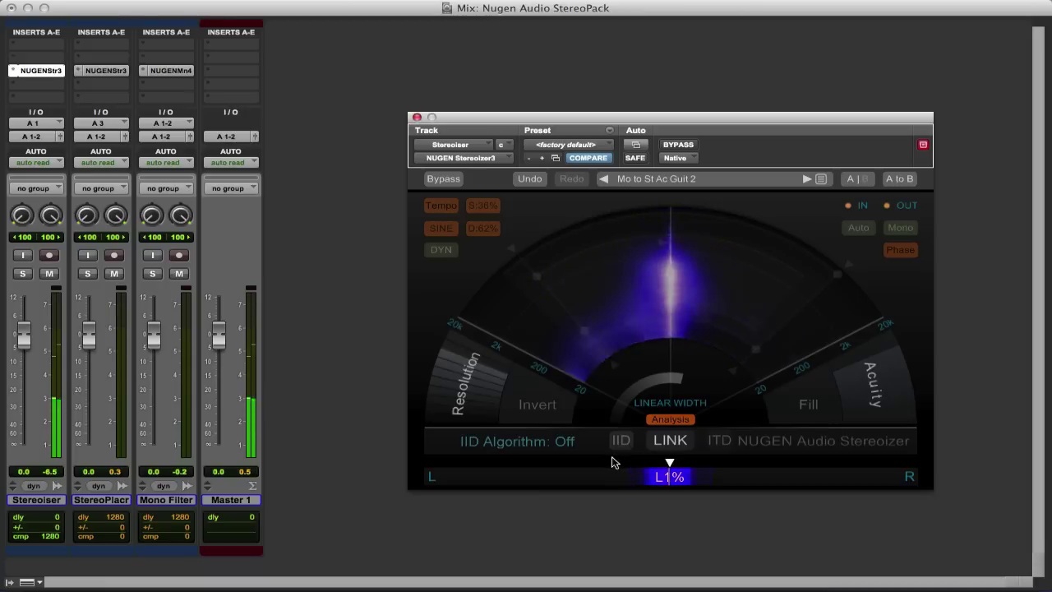
- Enable ITD and set its range from a 516 Hz lower bound to a 6.1 kHz upper bound
click(718, 441)
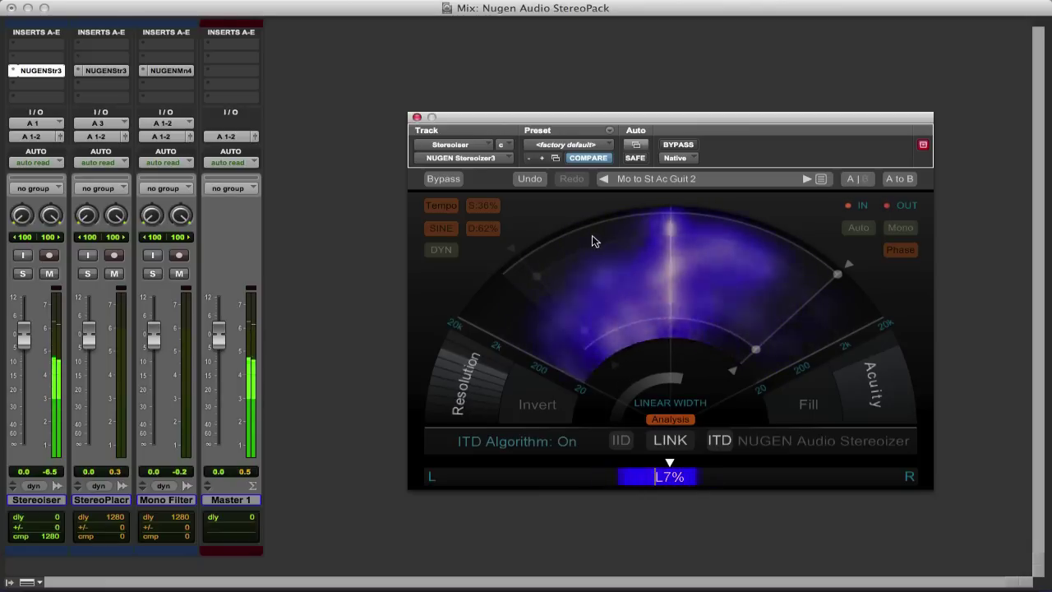
drag(832, 297, 812, 313)
drag(745, 346, 759, 314)
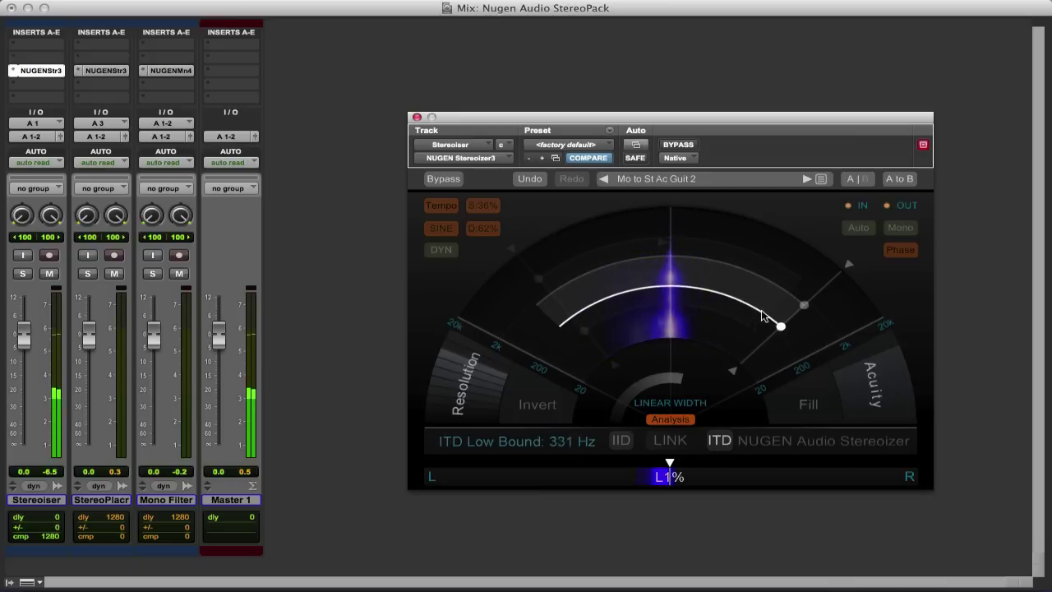
mouse_move(765, 336)
mouse_down()
mouse_move(770, 310)
mouse_move(759, 346)
mouse_up()
drag(805, 303, 827, 282)
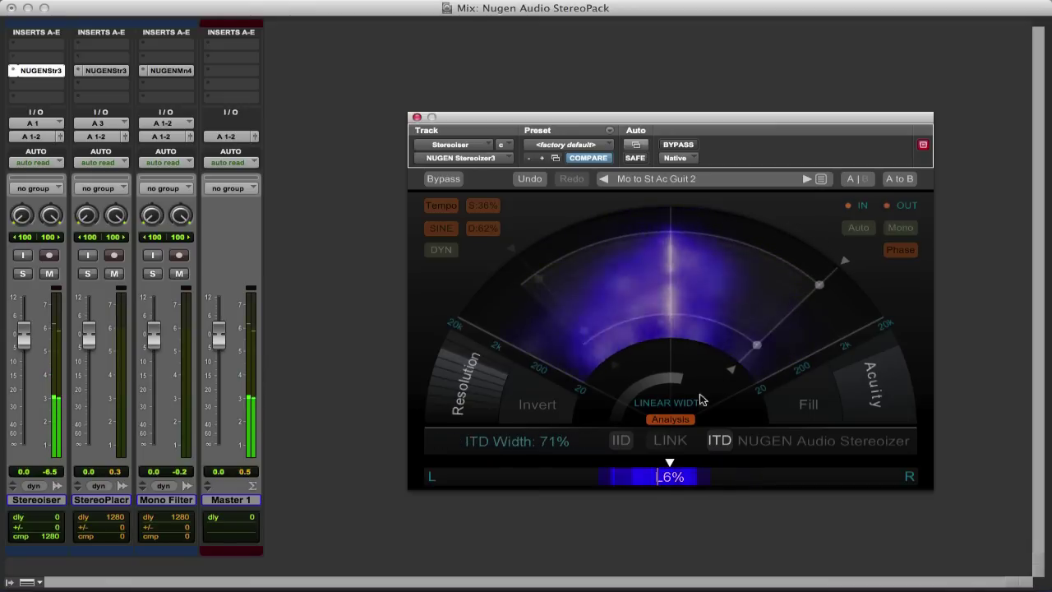
- Re-enable IID, link the IID/ITD widths, widen IID to 69%, and pull ITD high bound to 4.4 kHz
click(623, 442)
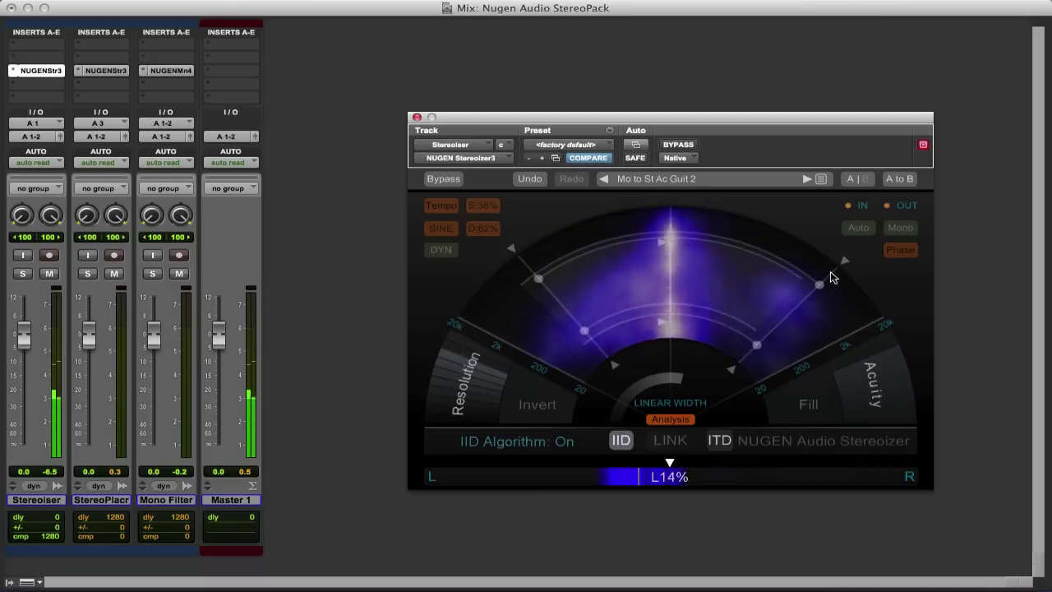
drag(843, 261, 820, 267)
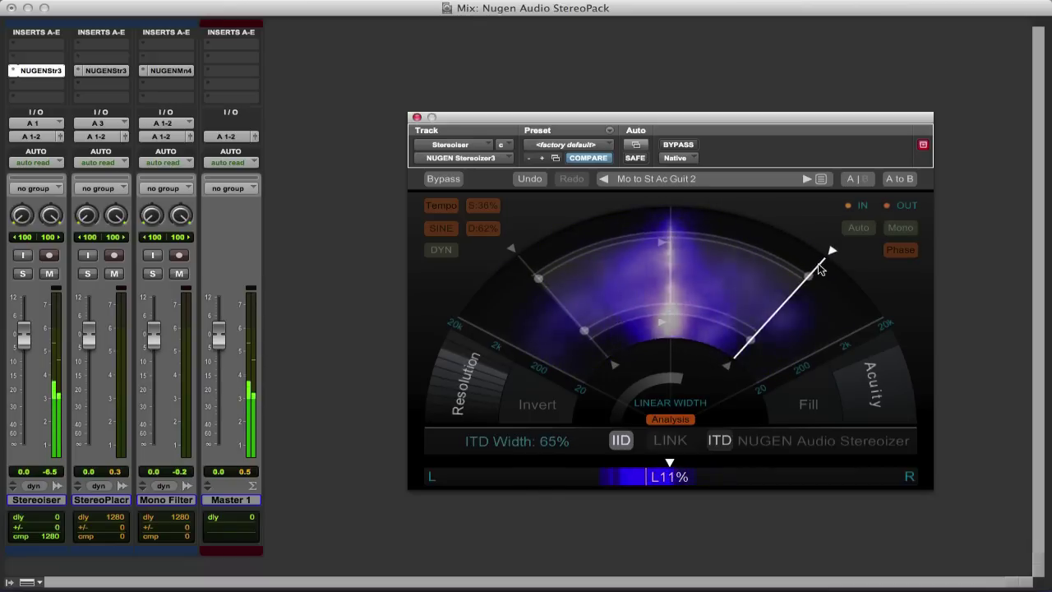
click(669, 417)
click(669, 417)
click(668, 442)
mouse_move(517, 257)
mouse_down()
mouse_move(510, 245)
mouse_move(490, 265)
mouse_move(521, 236)
mouse_move(554, 237)
mouse_move(536, 236)
mouse_move(529, 267)
mouse_move(516, 252)
mouse_up()
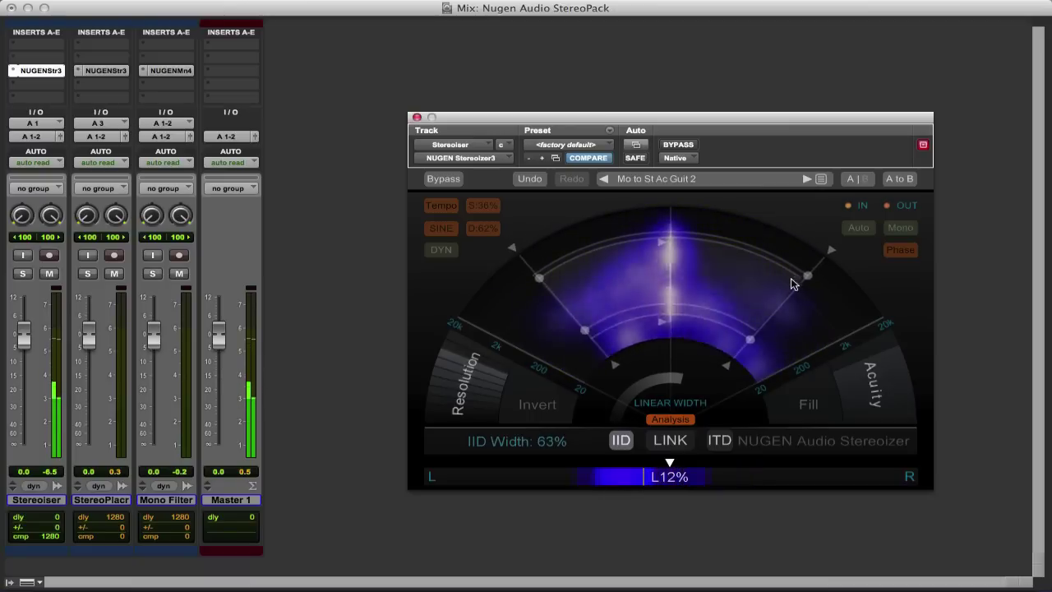
mouse_move(805, 277)
mouse_down()
mouse_move(794, 298)
mouse_move(811, 262)
mouse_move(793, 300)
mouse_move(802, 316)
mouse_move(808, 275)
mouse_up()
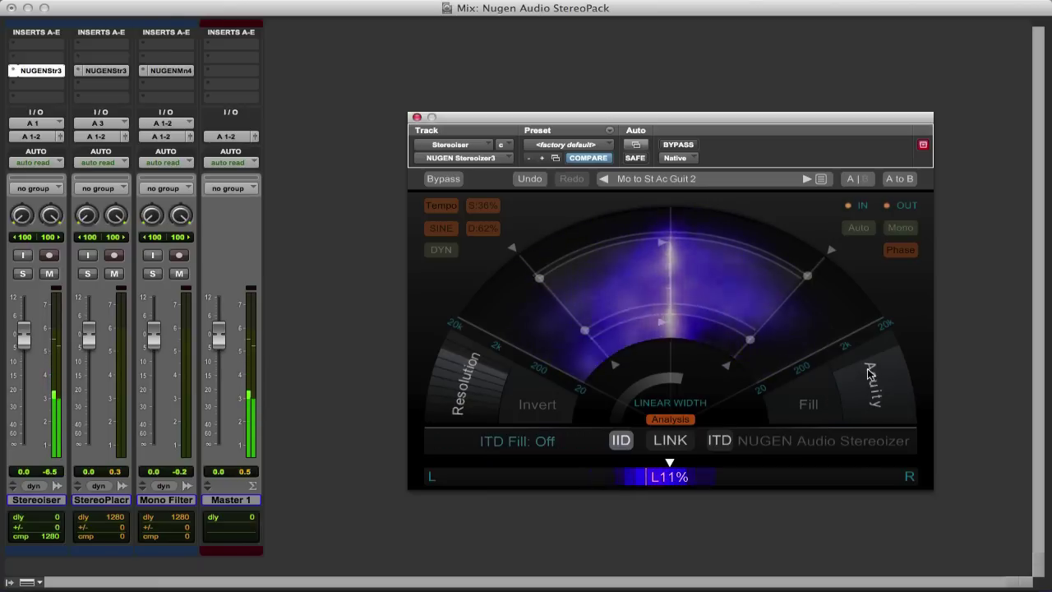
- Reduce acuity to 65% and A/B ITD Fill several times, leaving it off
drag(869, 374, 870, 400)
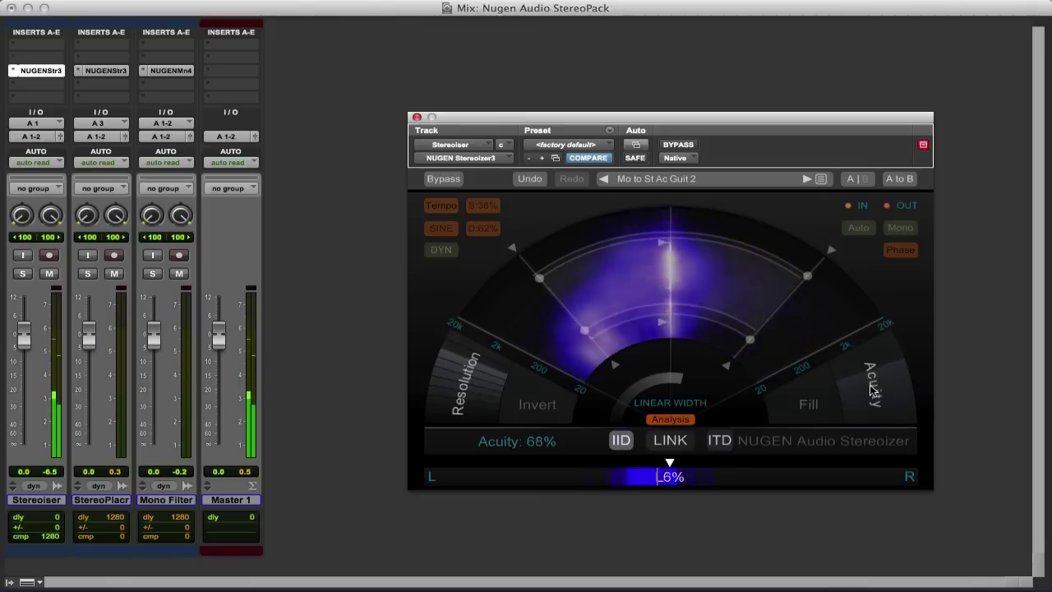
click(806, 411)
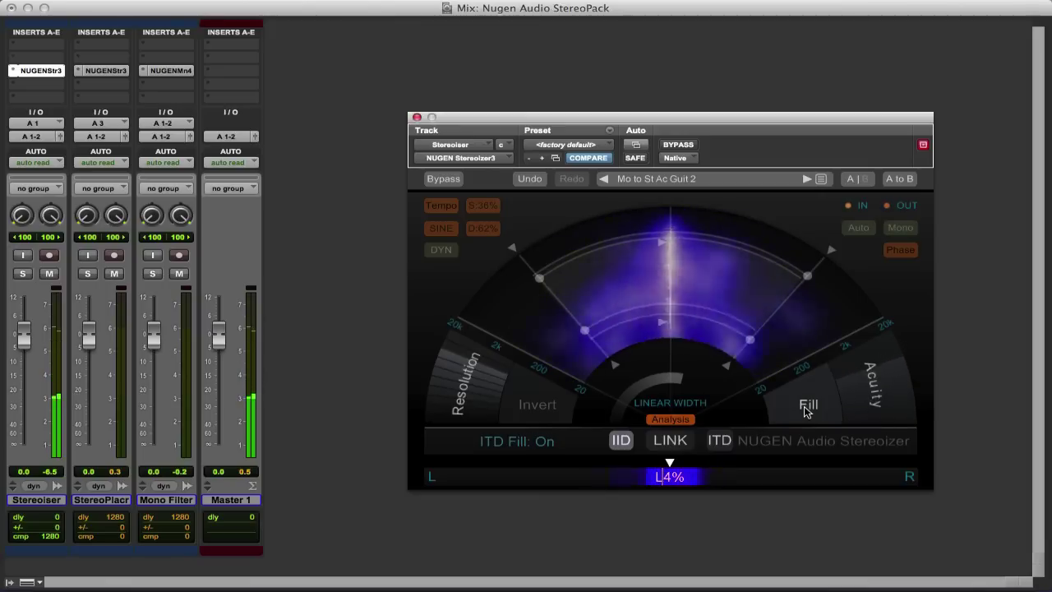
click(806, 411)
click(806, 411)
click(806, 411)
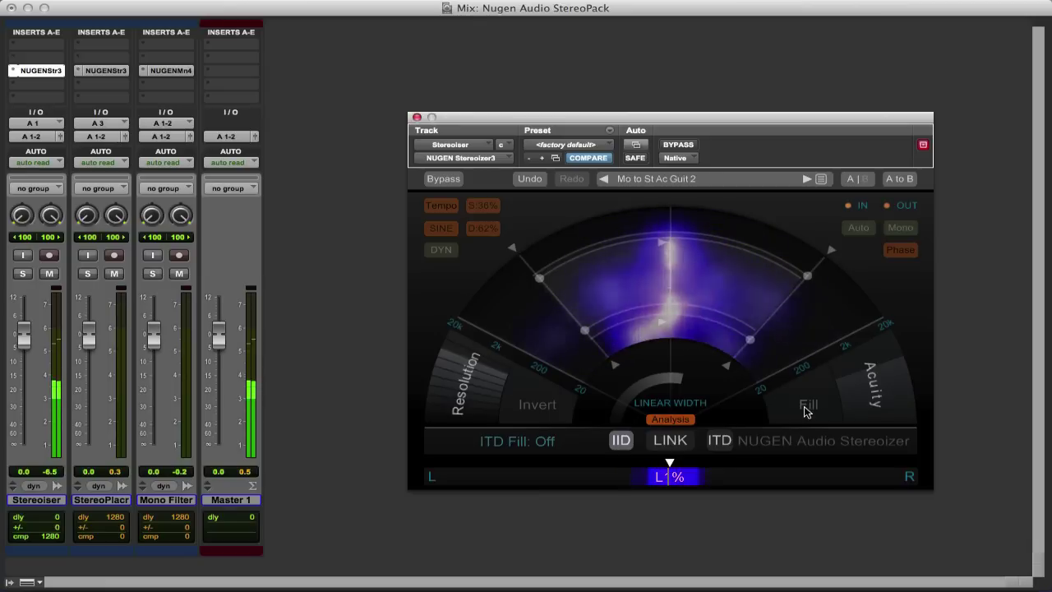
click(806, 411)
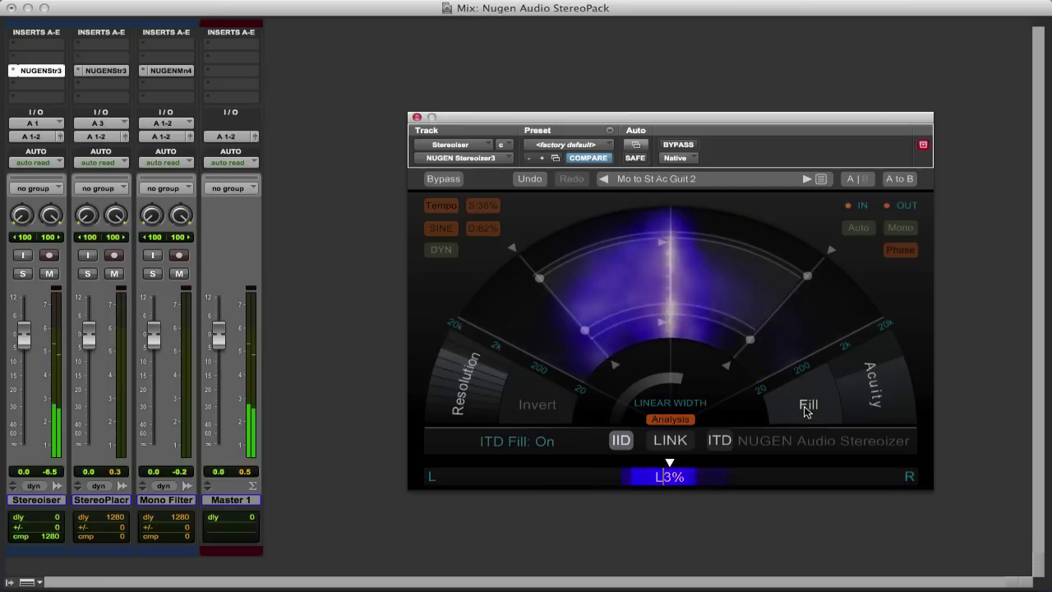
click(806, 412)
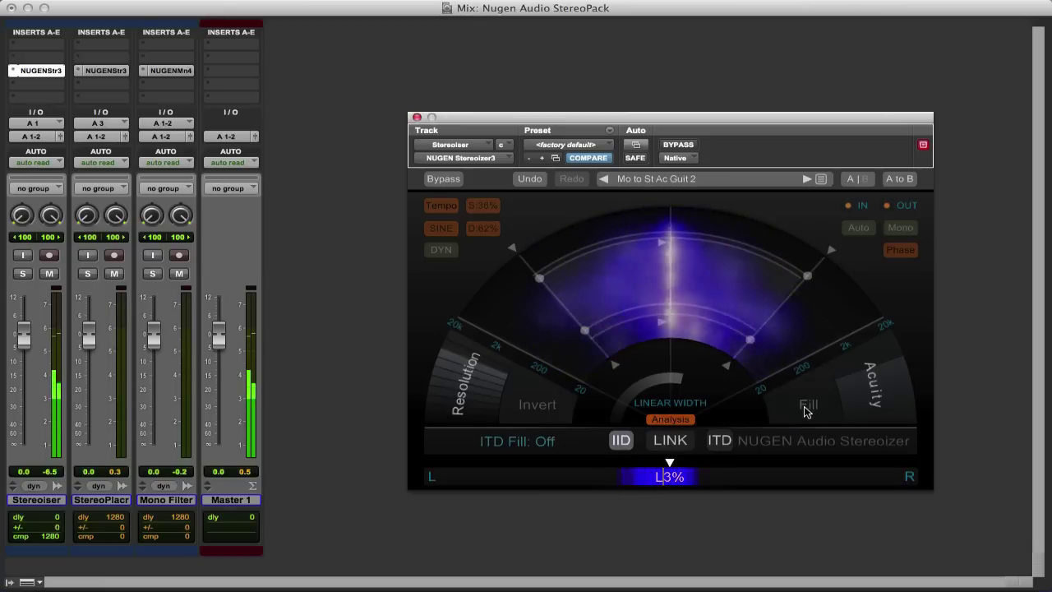
- Enable dynamic width modulation and set its depth to 49%
click(435, 251)
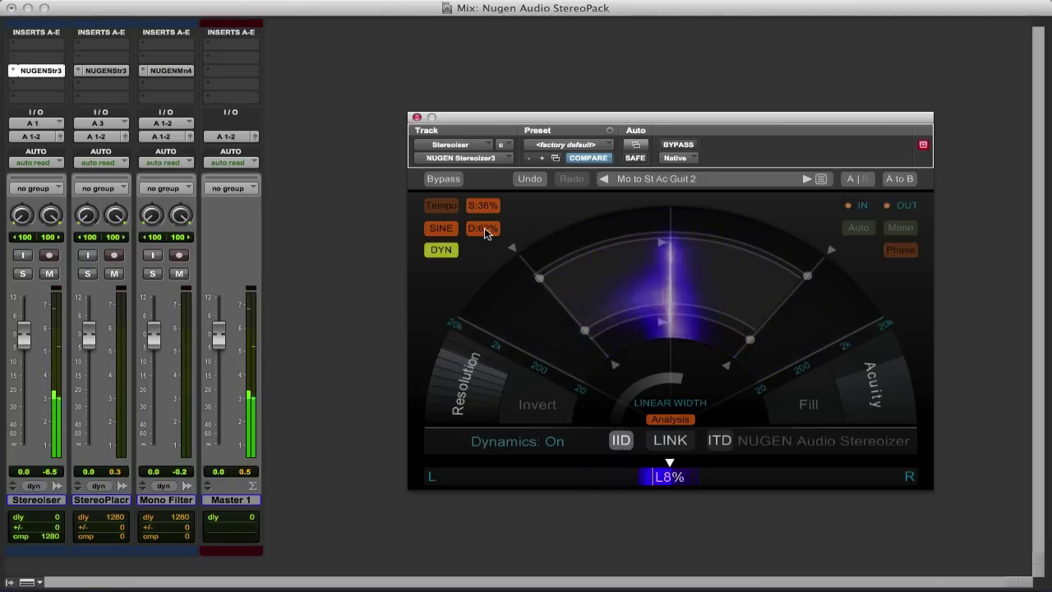
drag(483, 228, 483, 245)
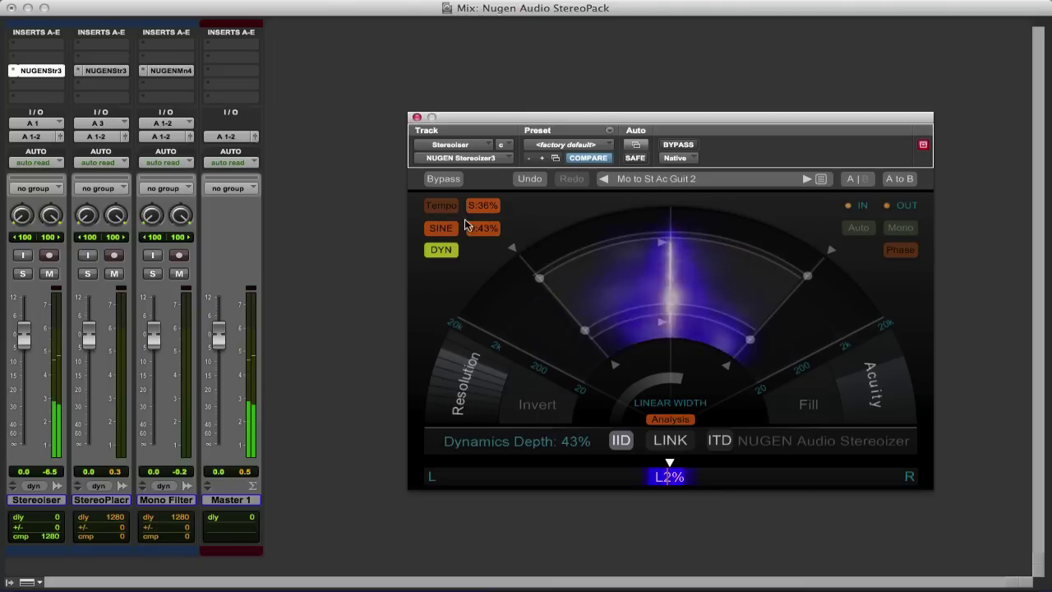
mouse_move(481, 235)
mouse_down()
mouse_move(480, 246)
mouse_move(482, 227)
mouse_up()
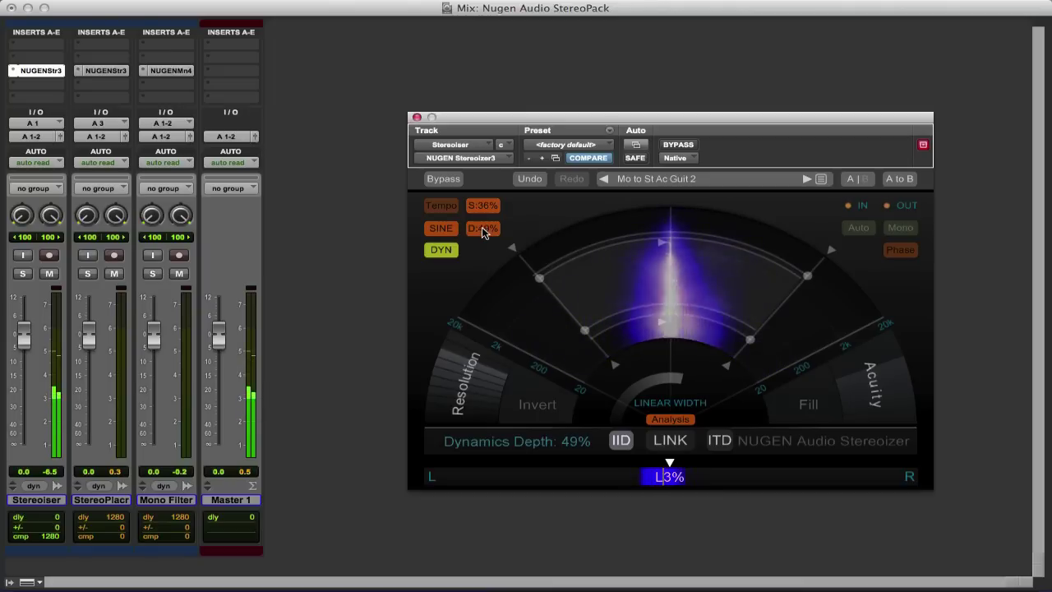
- Toggle Tempo sync, leaving it off, then disable dynamics and stop playback
click(442, 207)
click(441, 210)
click(442, 210)
click(442, 210)
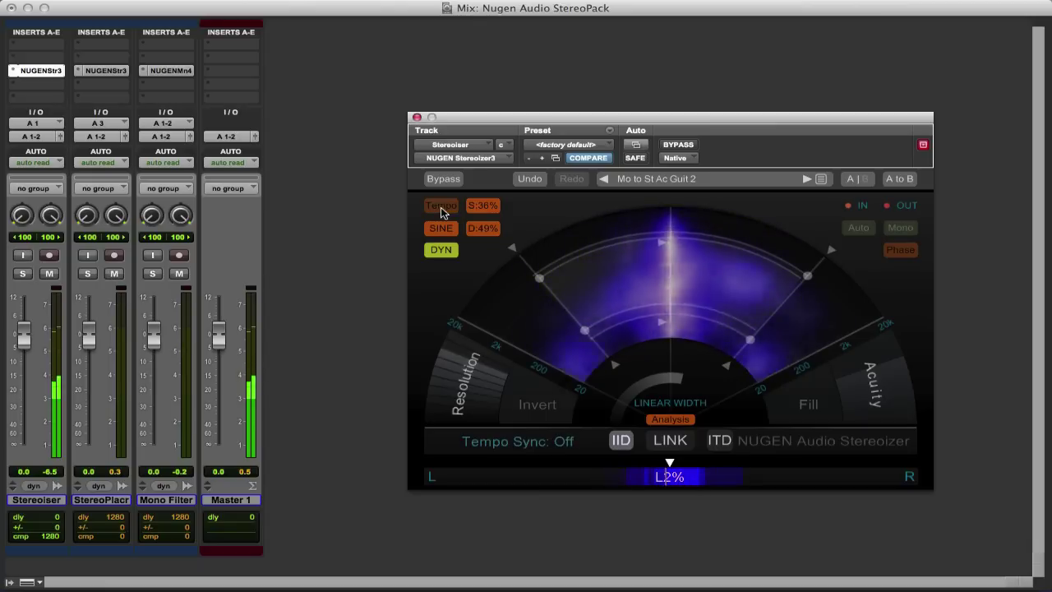
click(439, 250)
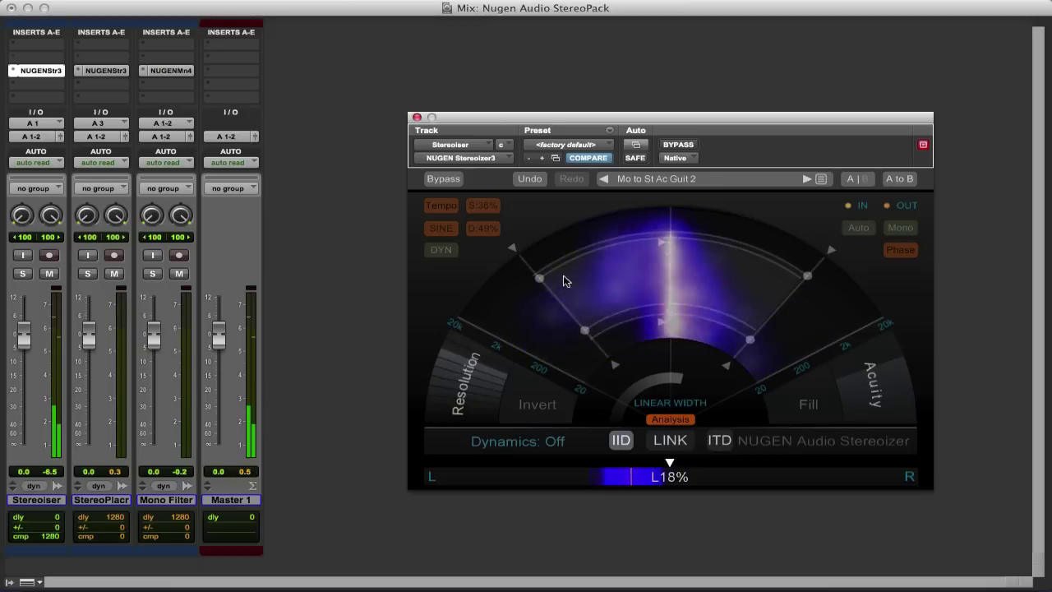
key(space)
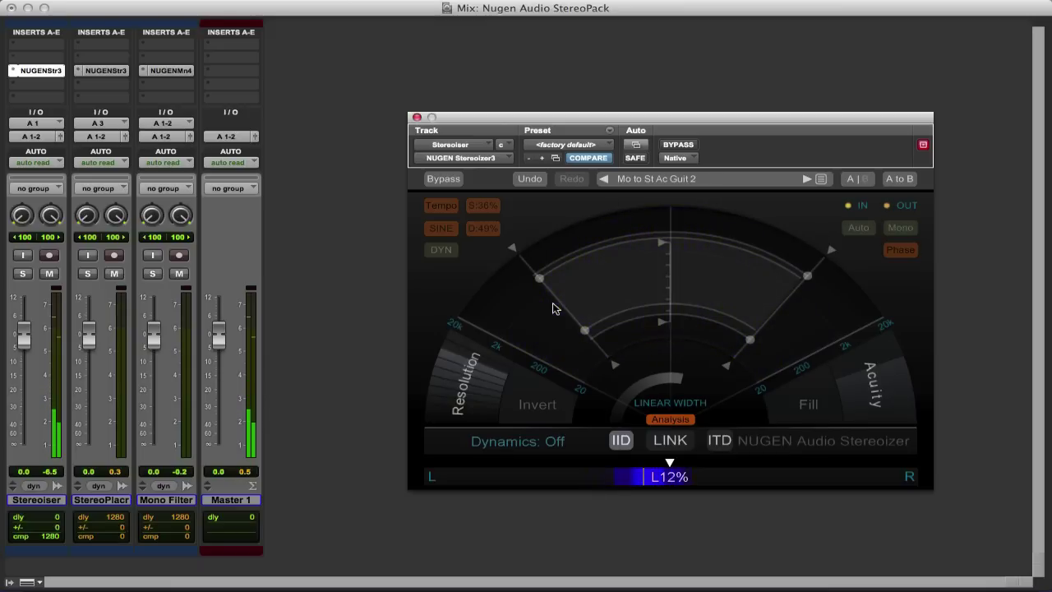
- Move the Stereoplacer's band to about 130 Hz panned L58 and start playback
click(111, 70)
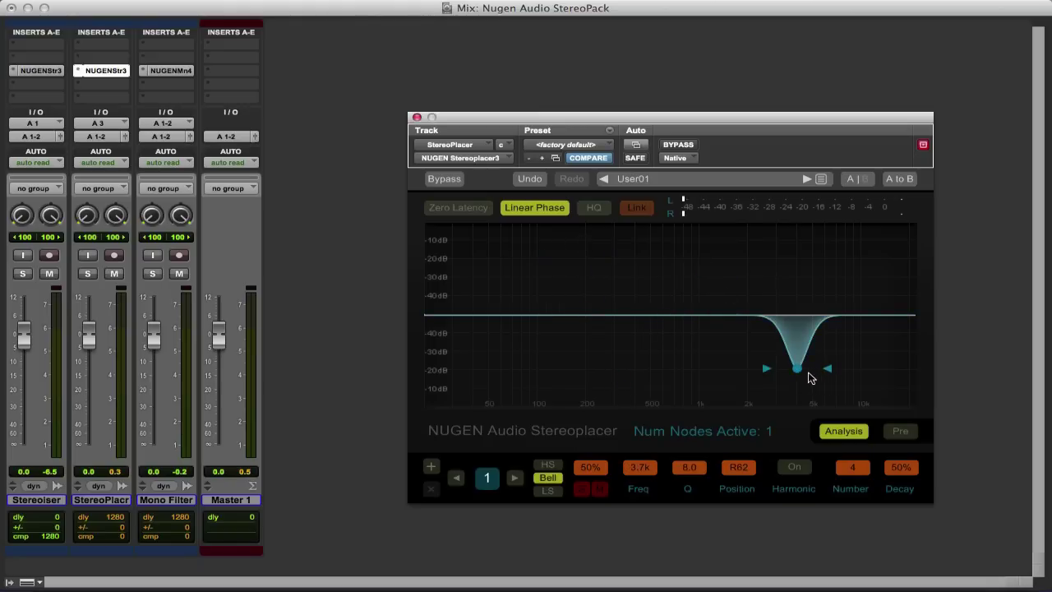
drag(800, 371, 561, 367)
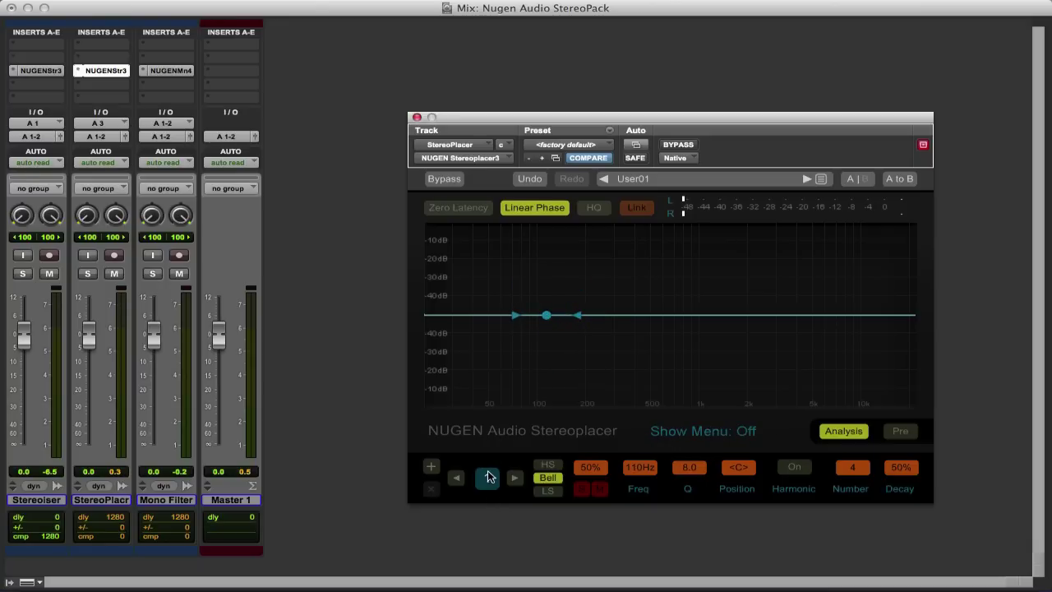
click(380, 356)
key(space)
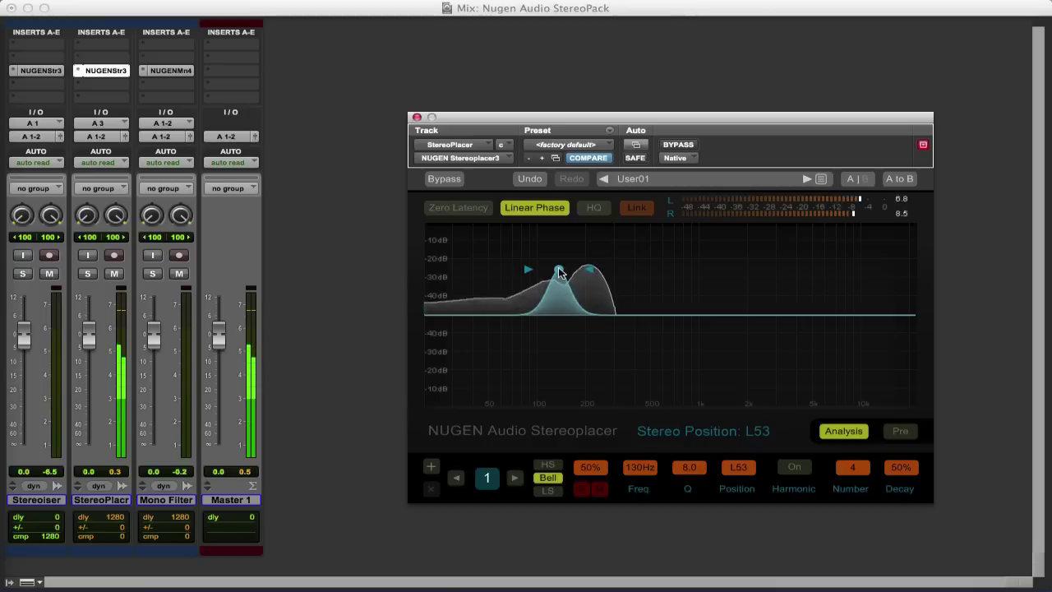
- Solo band 1 near 180 Hz, then add four alternating left/right peak and dip bands up to 3.3 kHz
click(583, 490)
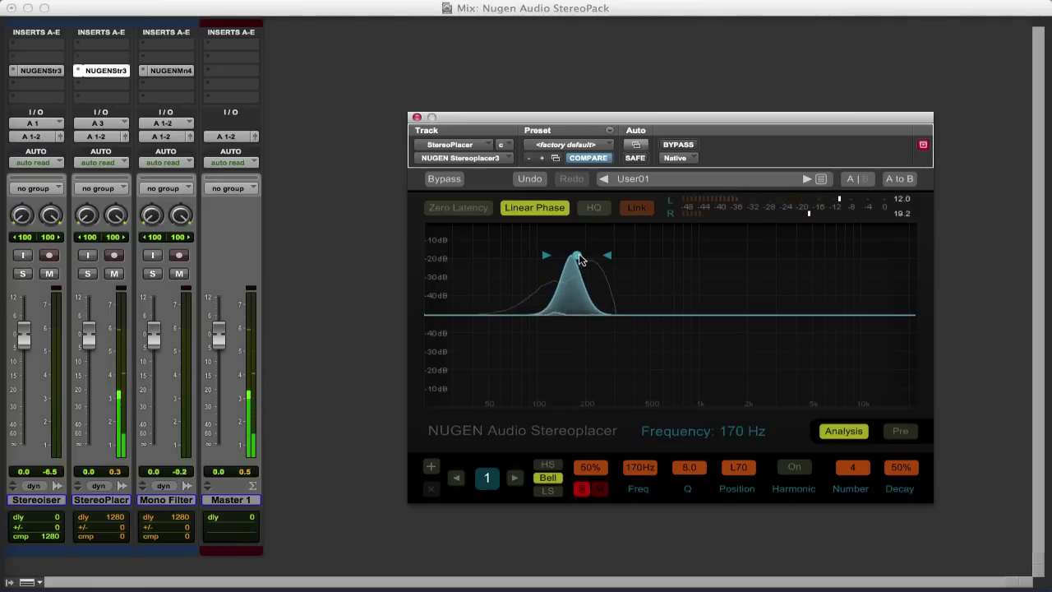
drag(581, 260, 582, 260)
click(661, 318)
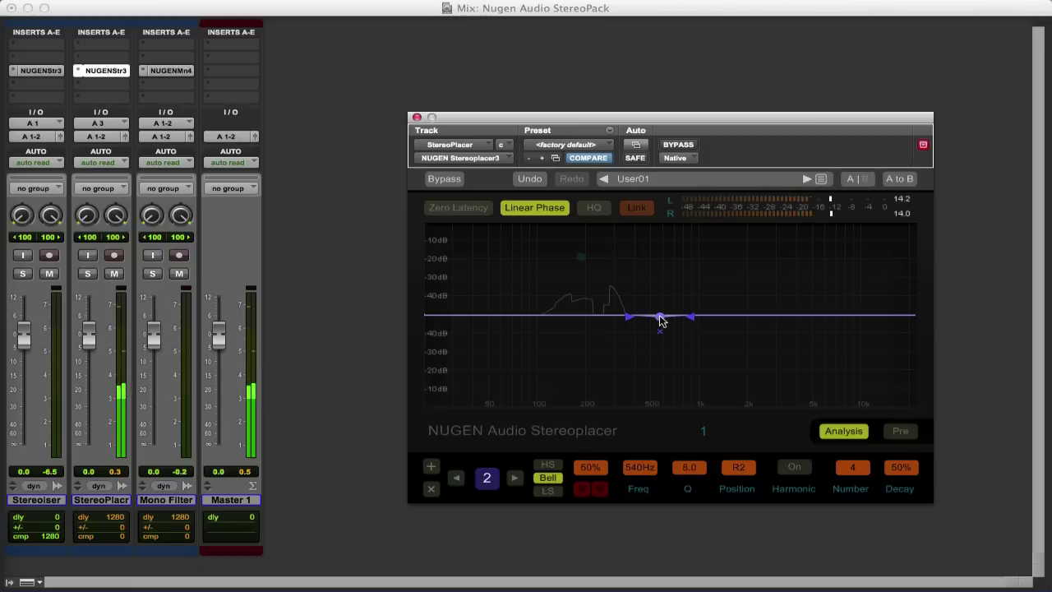
drag(661, 320, 625, 366)
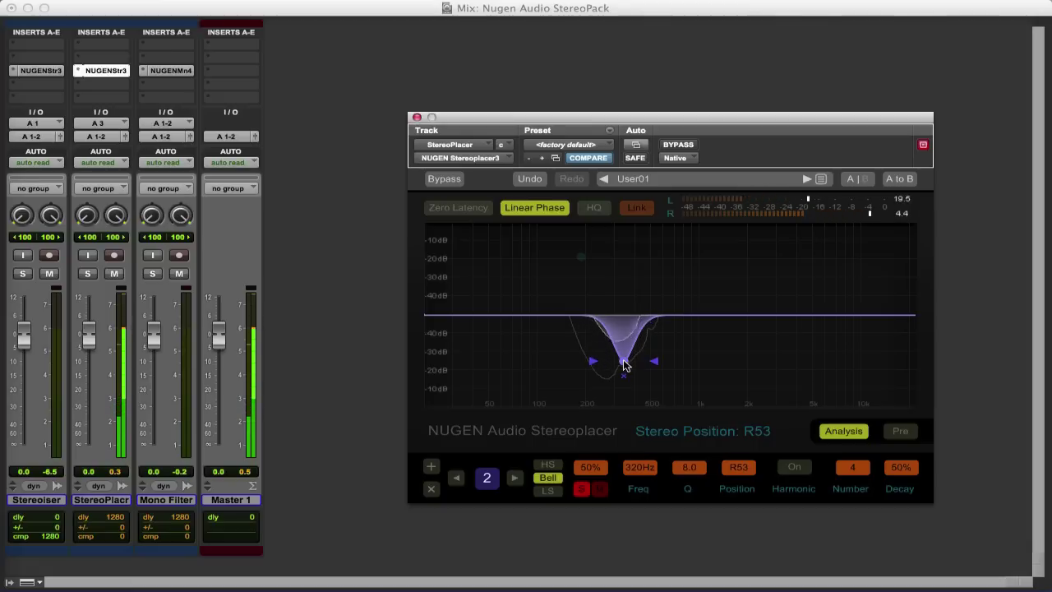
click(680, 317)
drag(681, 317, 666, 286)
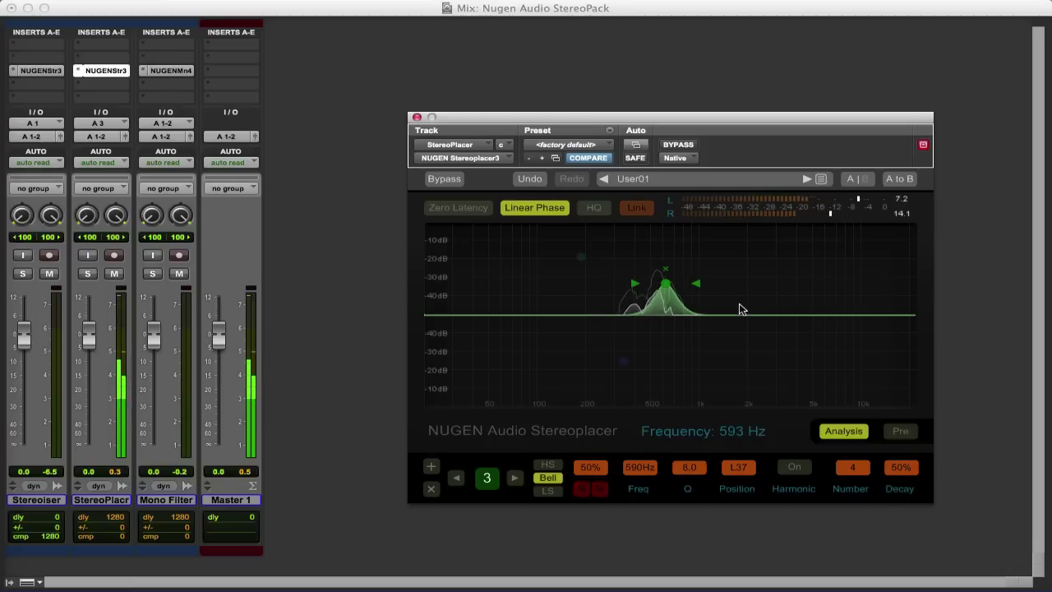
drag(741, 315, 720, 346)
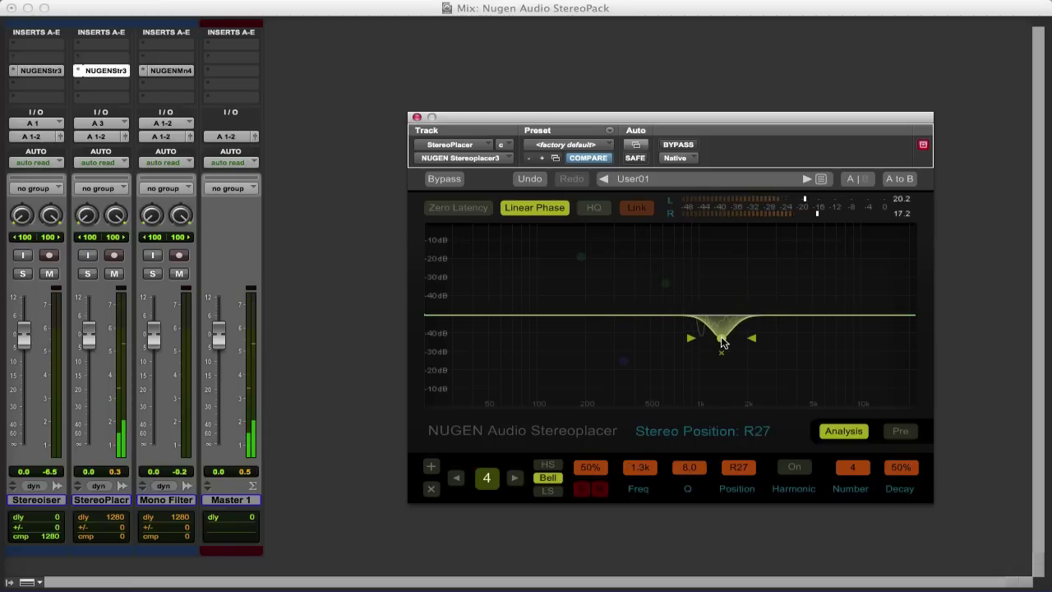
drag(805, 316, 789, 282)
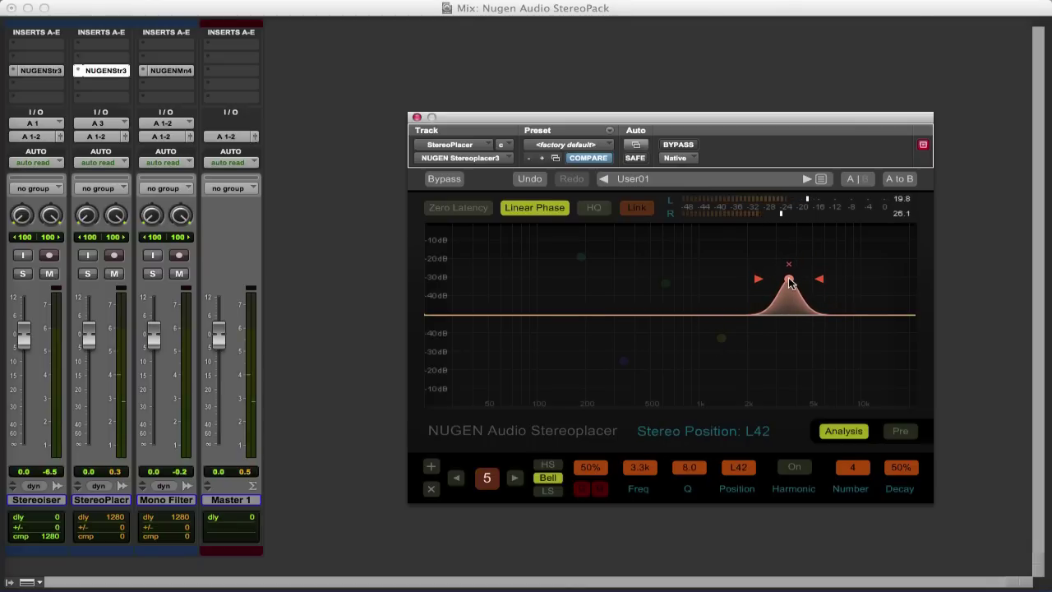
- Unsolo the bands, deepen band 2's 320 Hz placement to R64, and A/B it against bypass
click(581, 491)
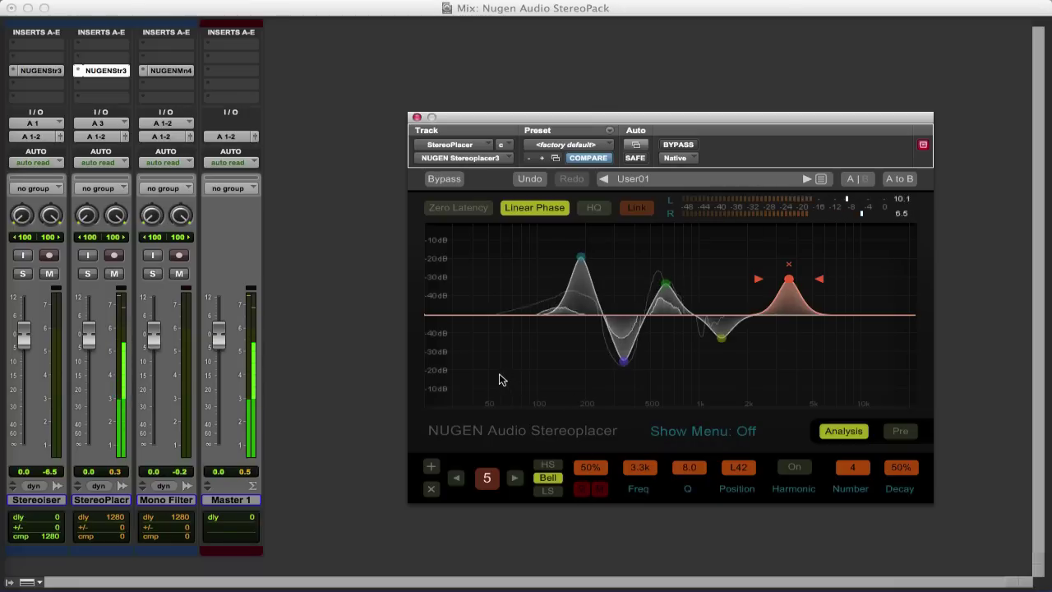
drag(624, 362, 624, 375)
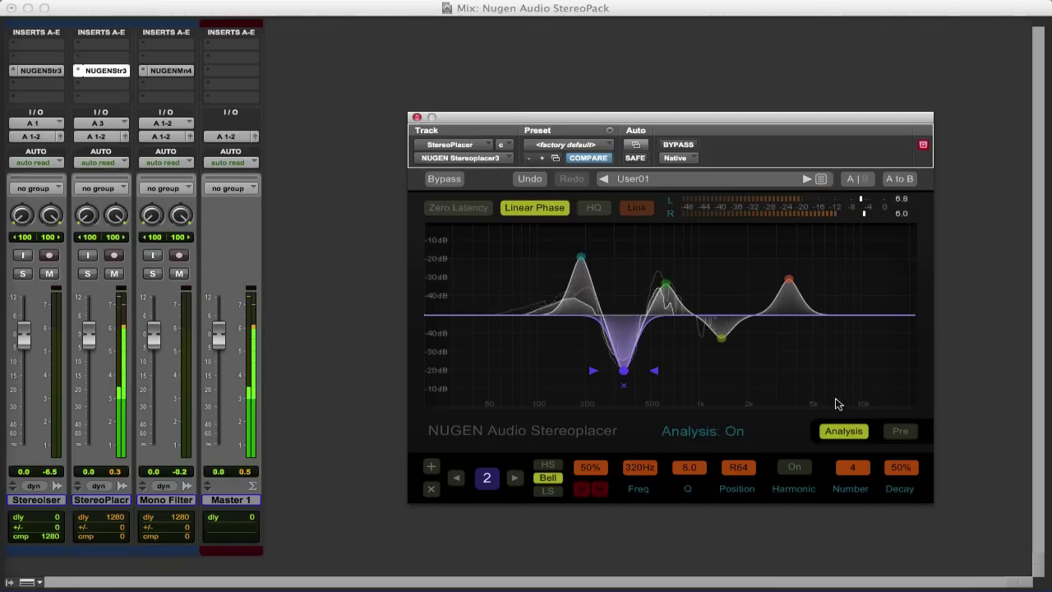
click(446, 180)
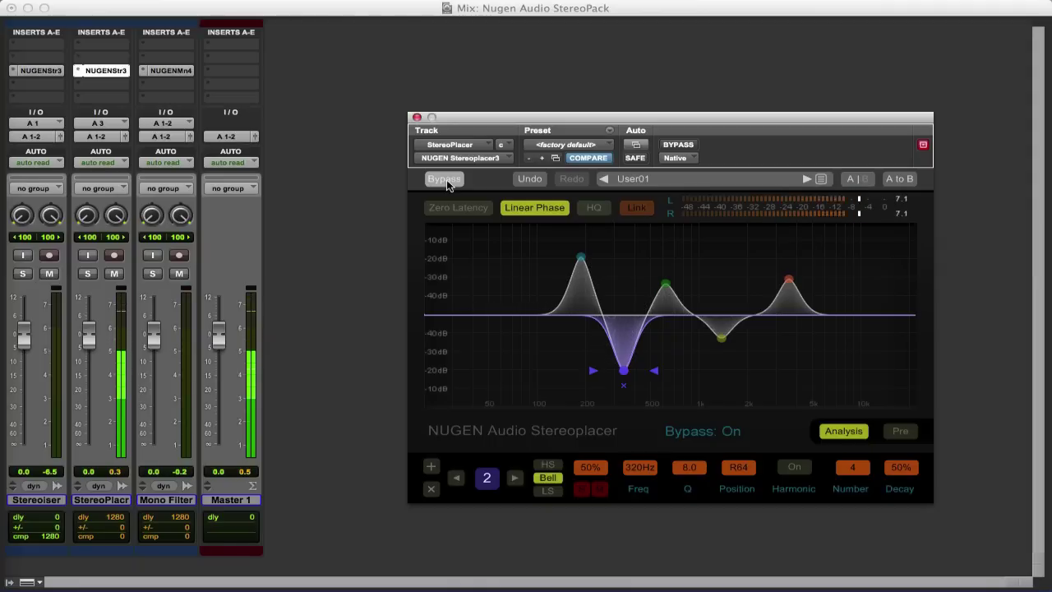
click(447, 182)
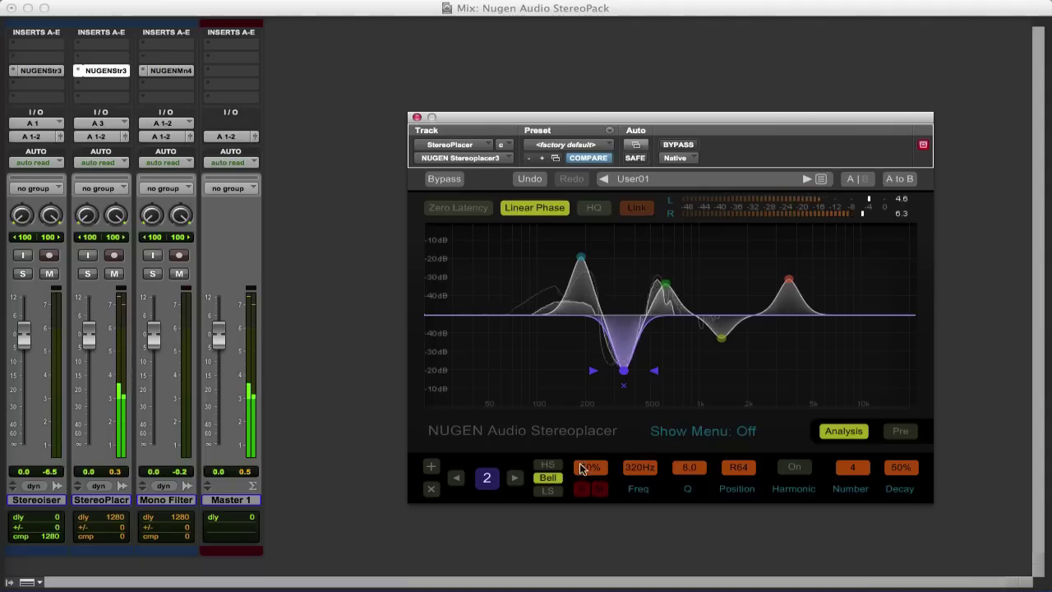
- Try low-shelf on band 2 and high-shelf on band 5, revert both to bells, and test band 5's harmonics
click(548, 491)
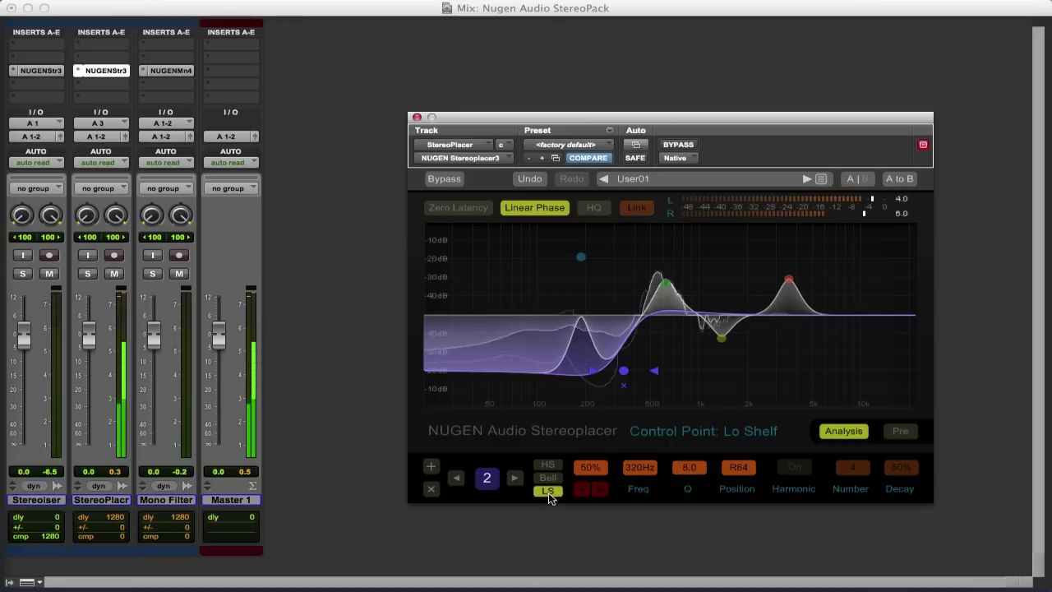
click(549, 478)
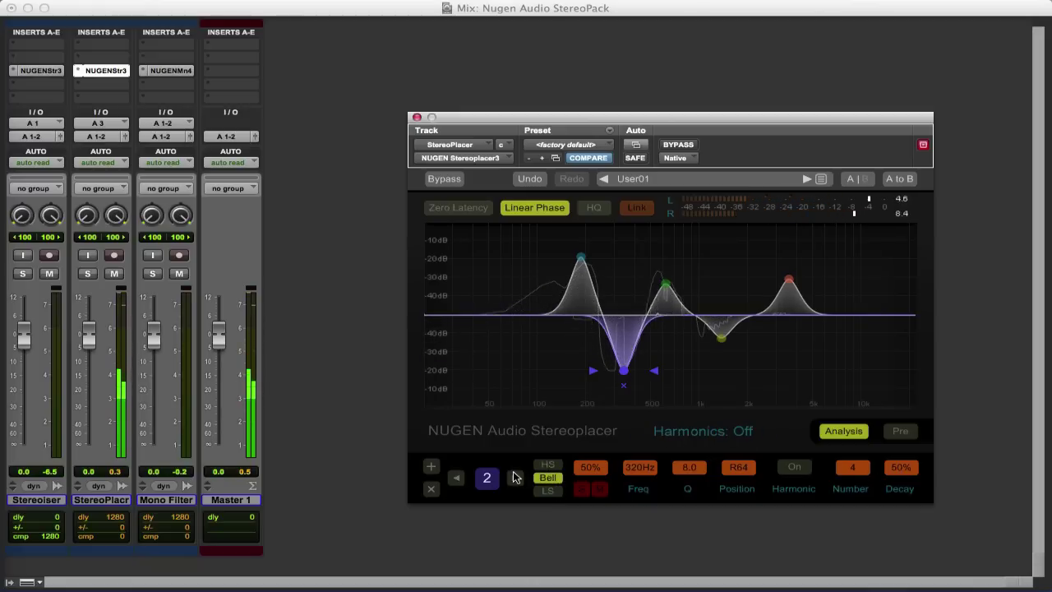
click(515, 478)
click(515, 478)
click(515, 478)
click(549, 466)
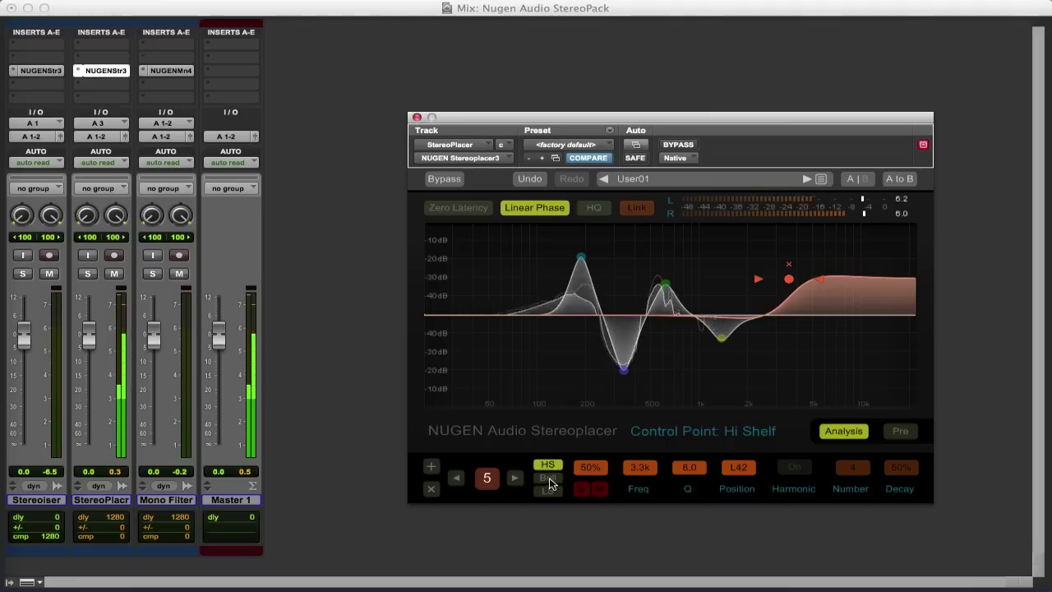
click(549, 478)
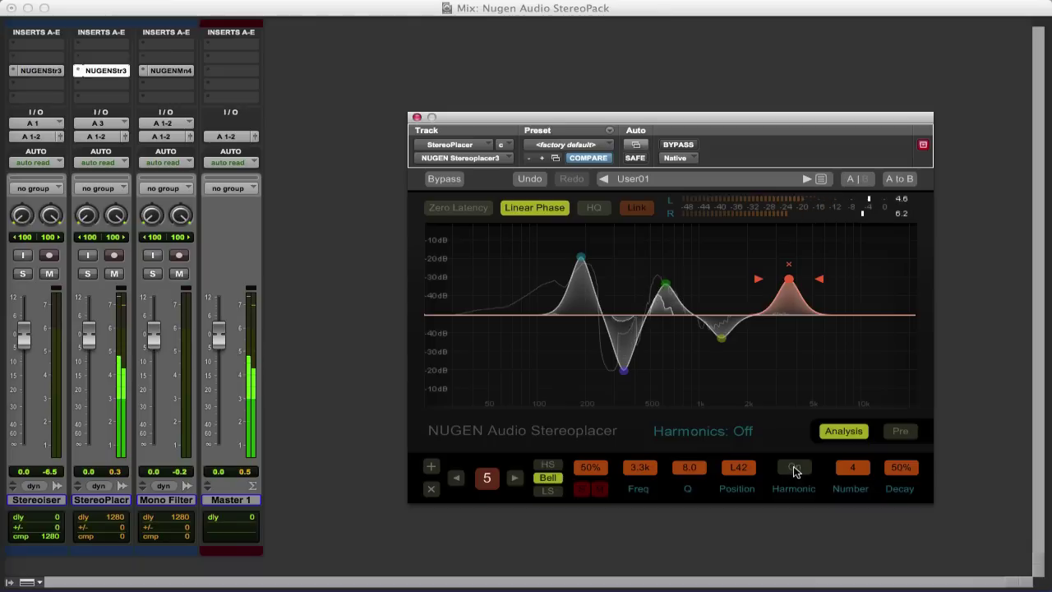
click(794, 469)
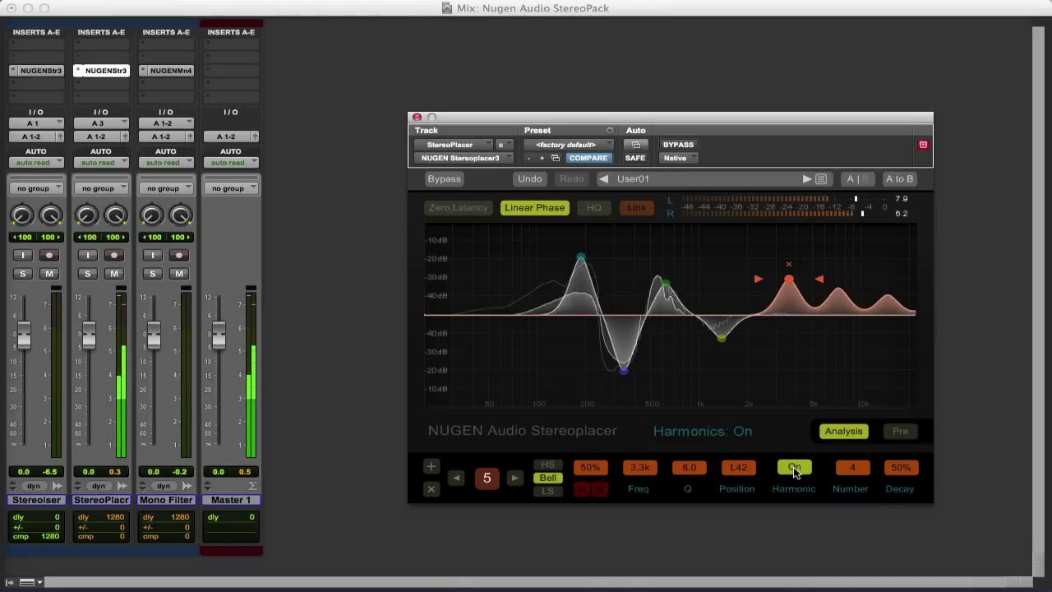
click(794, 469)
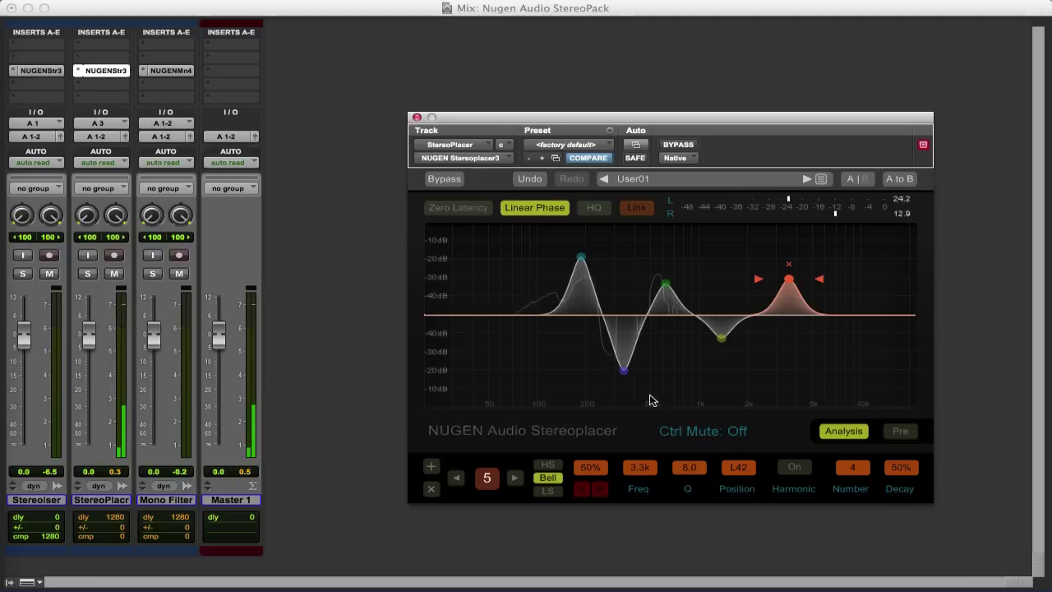
- Show the Mono Filter track's Monofilter and start conga playback through it
click(177, 70)
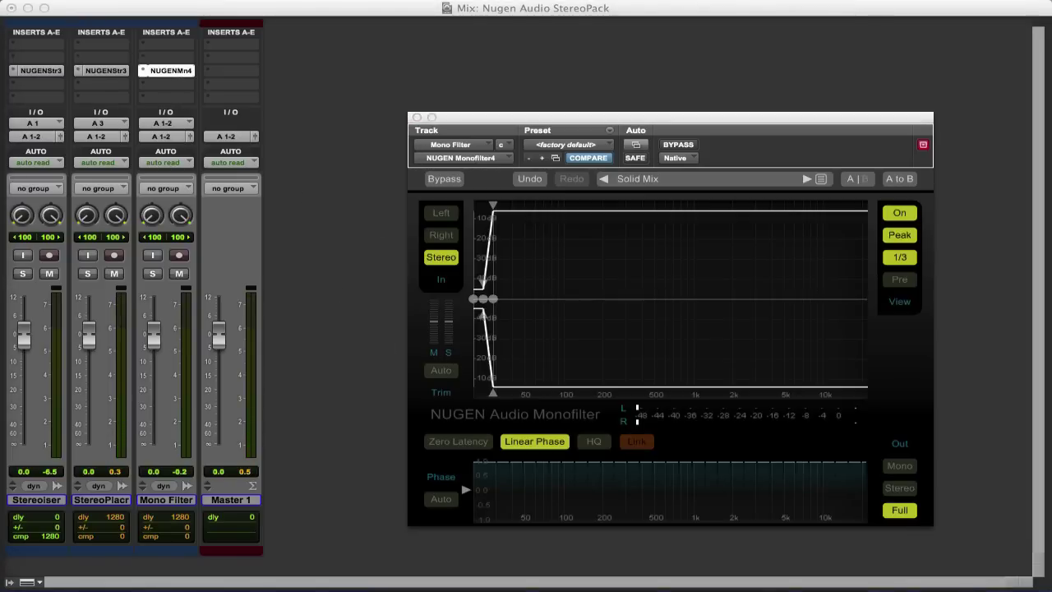
key(space)
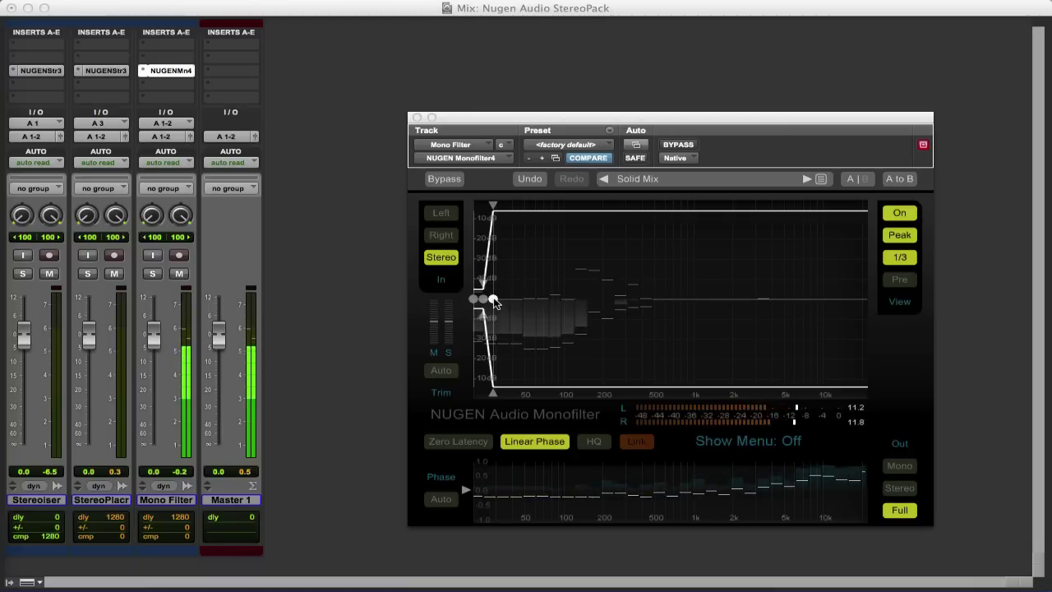
- Move the Monofilter's low crossover up through 66 Hz to about 85 Hz and adjust the width handle
drag(495, 302, 606, 297)
drag(483, 302, 543, 302)
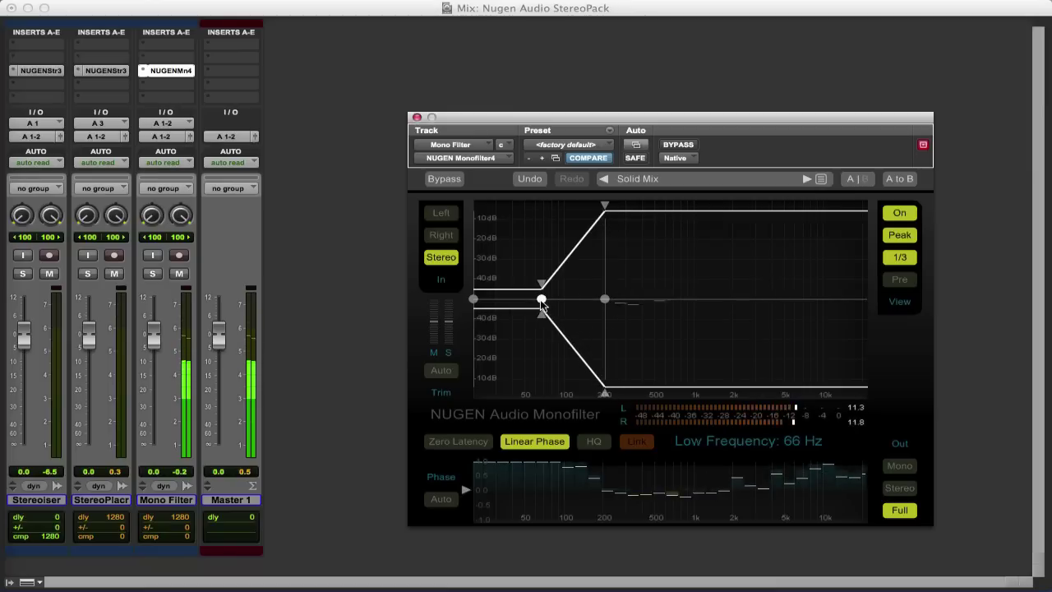
mouse_move(543, 304)
mouse_down()
mouse_move(558, 303)
mouse_move(556, 340)
mouse_move(558, 306)
mouse_up()
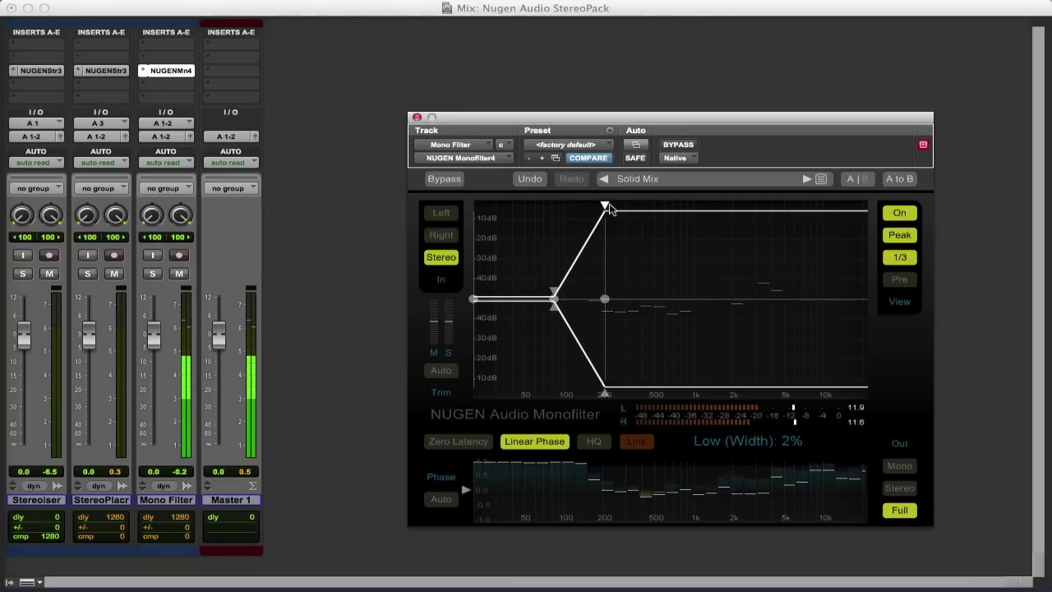
mouse_move(608, 208)
mouse_down()
mouse_move(608, 256)
mouse_move(607, 206)
mouse_up()
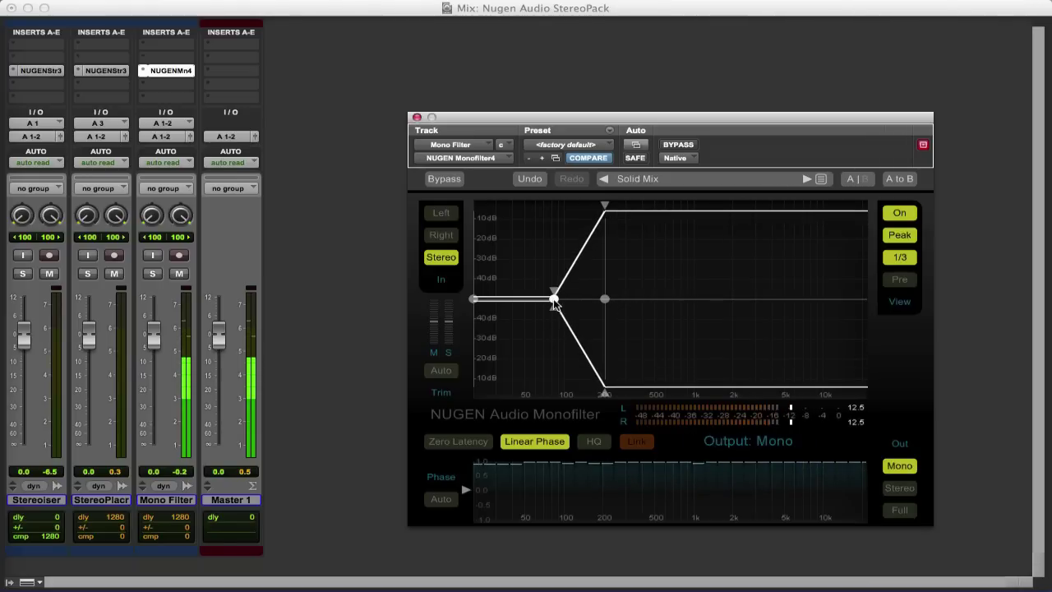
- Audition the Monofilter output in Stereo, set it back to Full, and toggle 1/3-octave analysis off and on
click(889, 490)
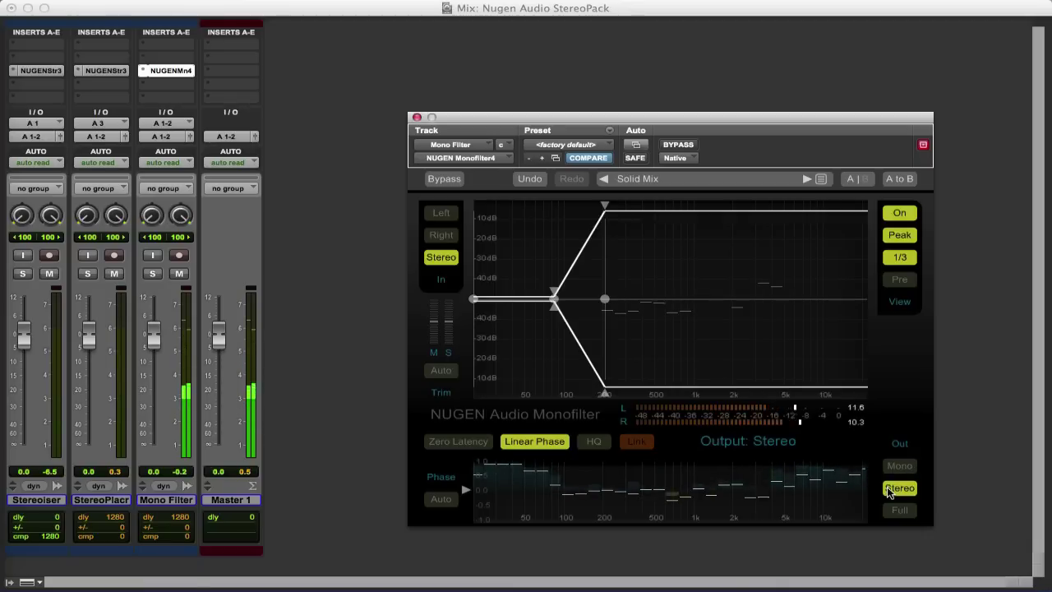
click(900, 511)
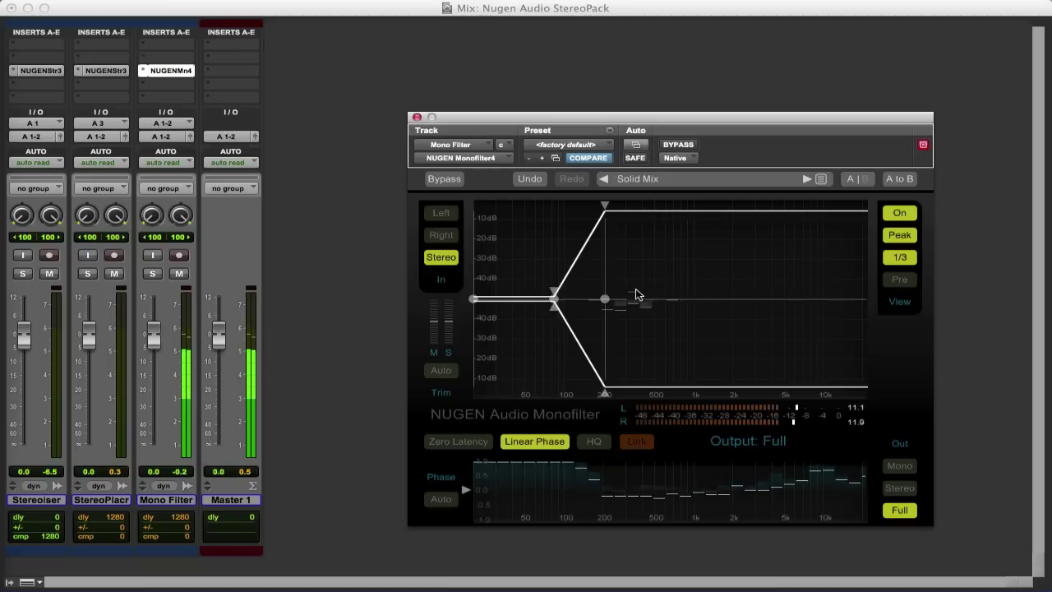
click(898, 258)
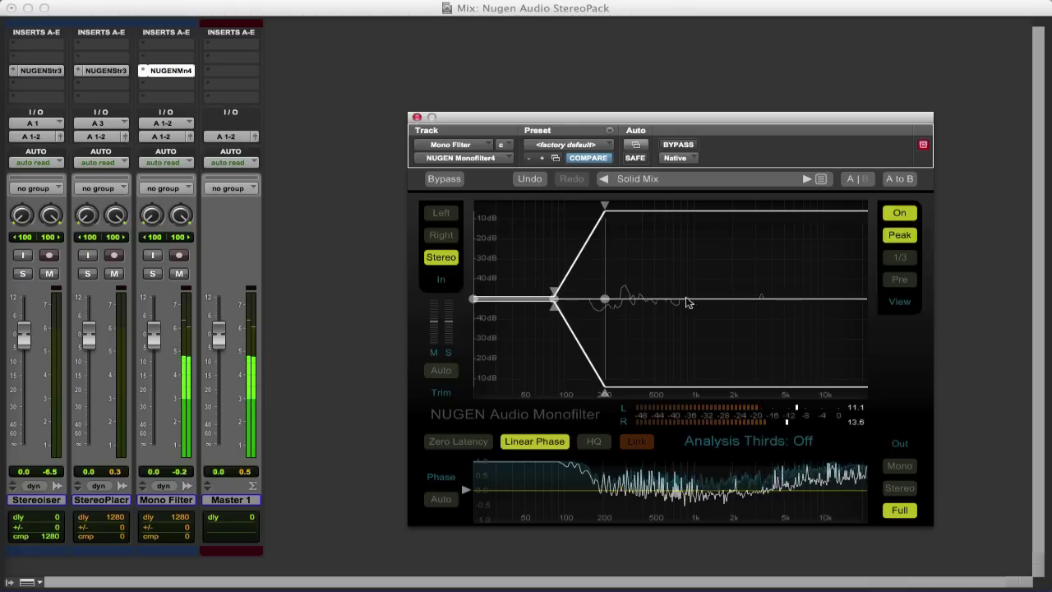
click(893, 258)
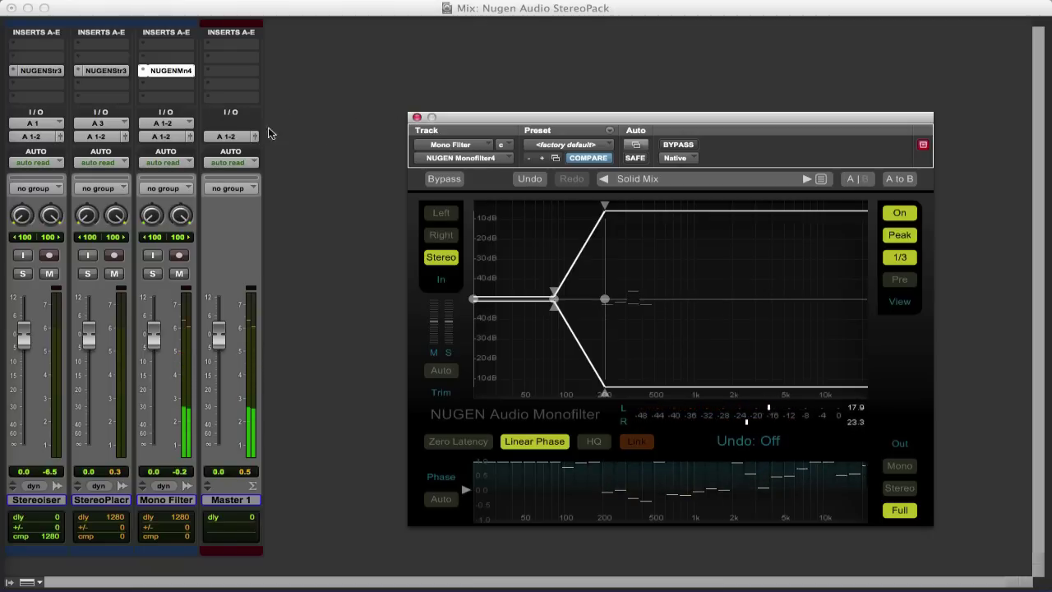
- Open the NUGENStr3 insert on Stereoiser, then StereoPlacer's insert, then NUGENMn4 on Mono Filter
click(47, 71)
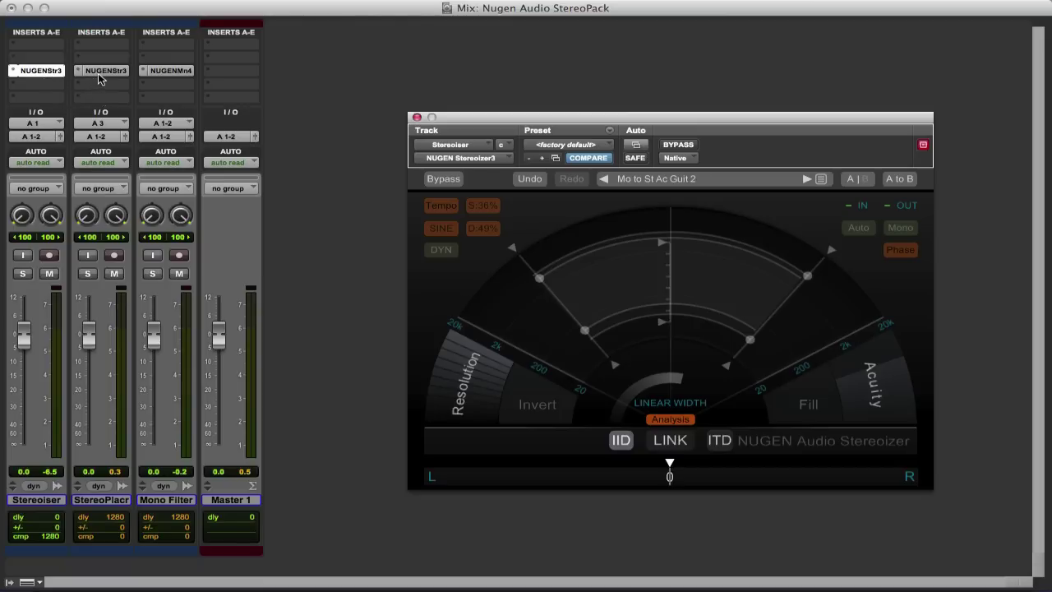
click(99, 70)
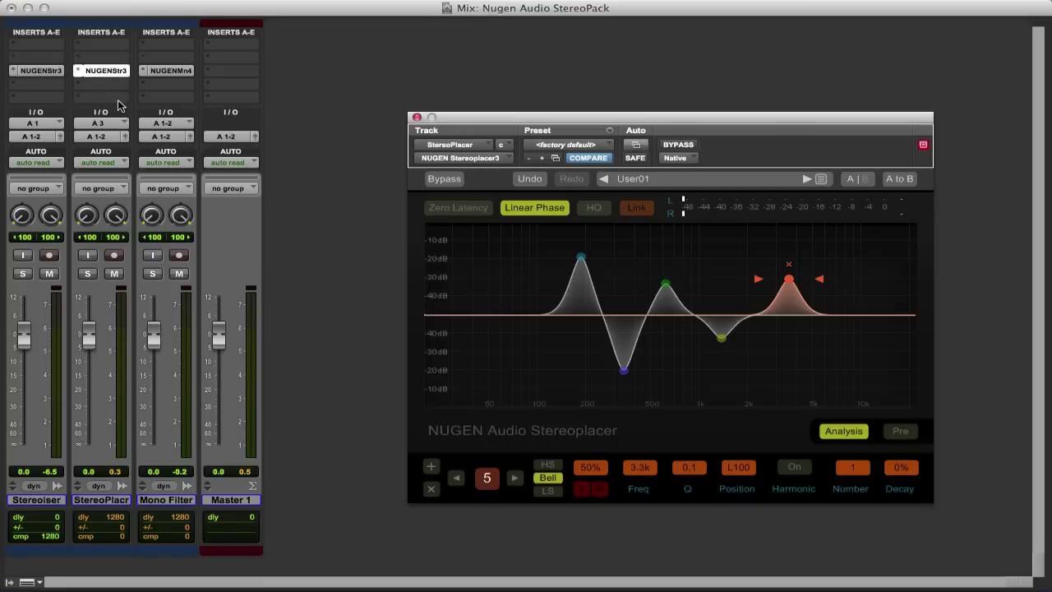
click(165, 71)
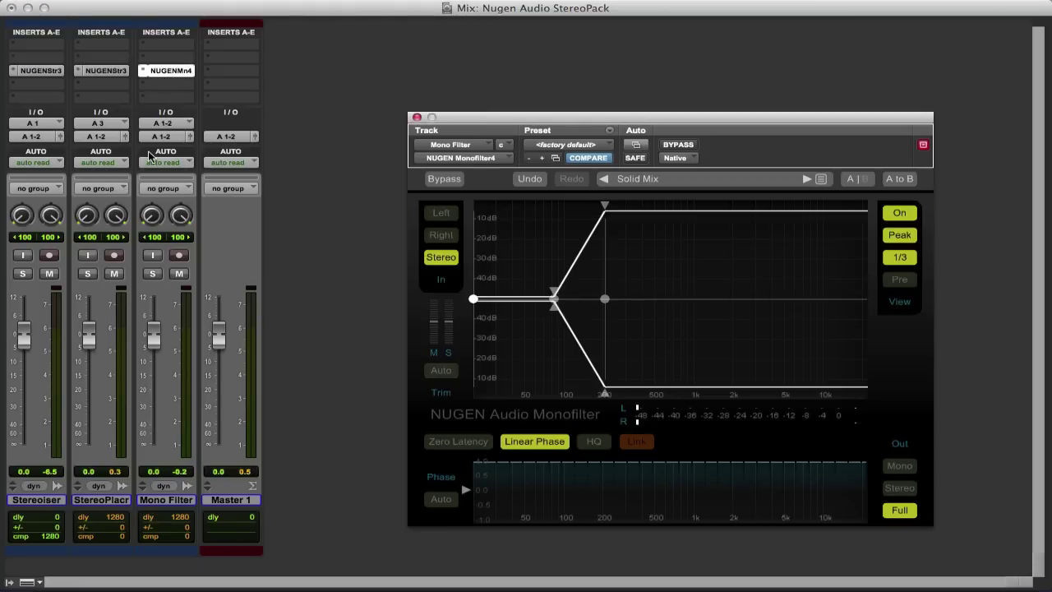